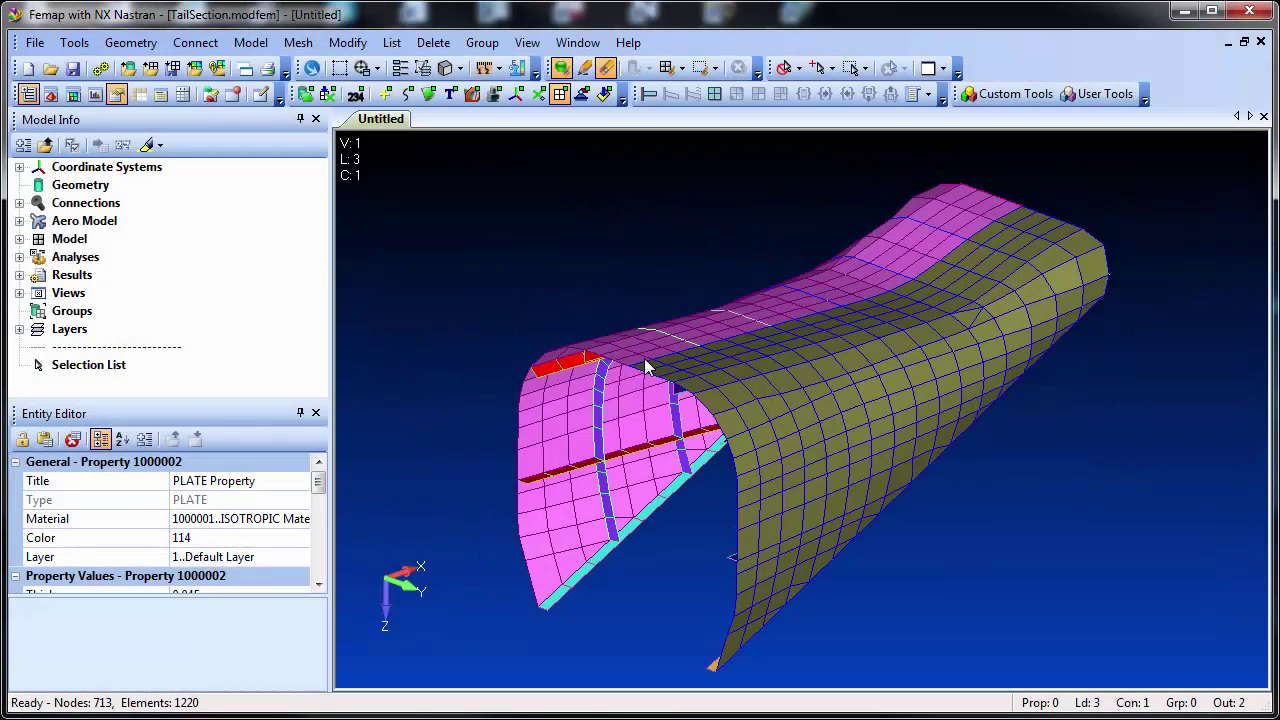
# Step: Erase the olive and pink skin properties with Draw/Erase to expose the internal ribs
pyautogui.click(560, 68)
pyautogui.click(560, 68)
pyautogui.click(716, 70)
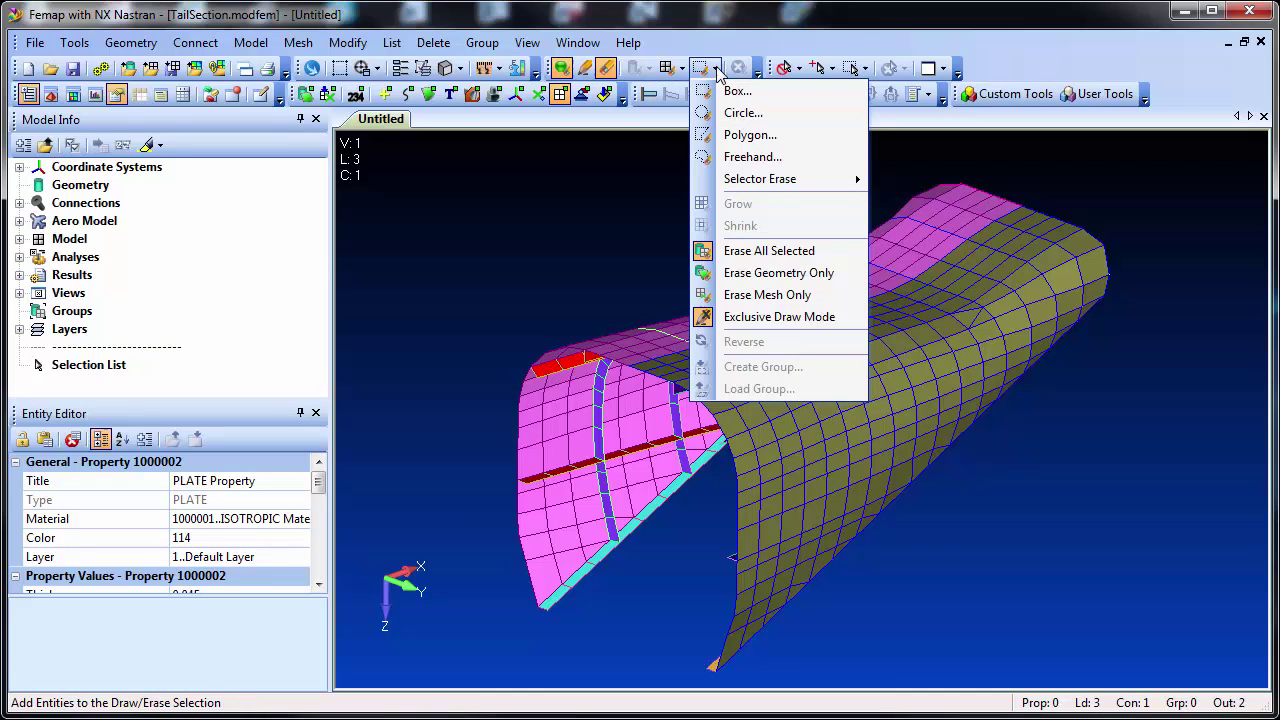
pyautogui.moveTo(760, 179)
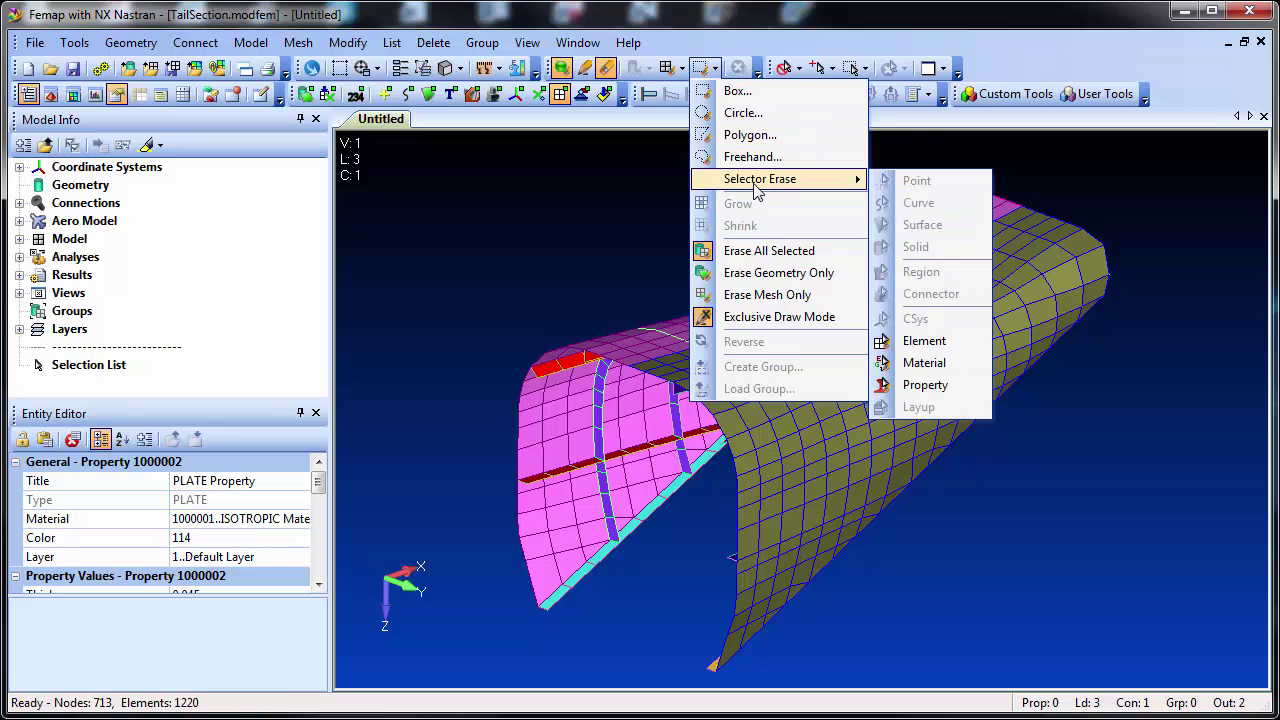
pyautogui.click(925, 385)
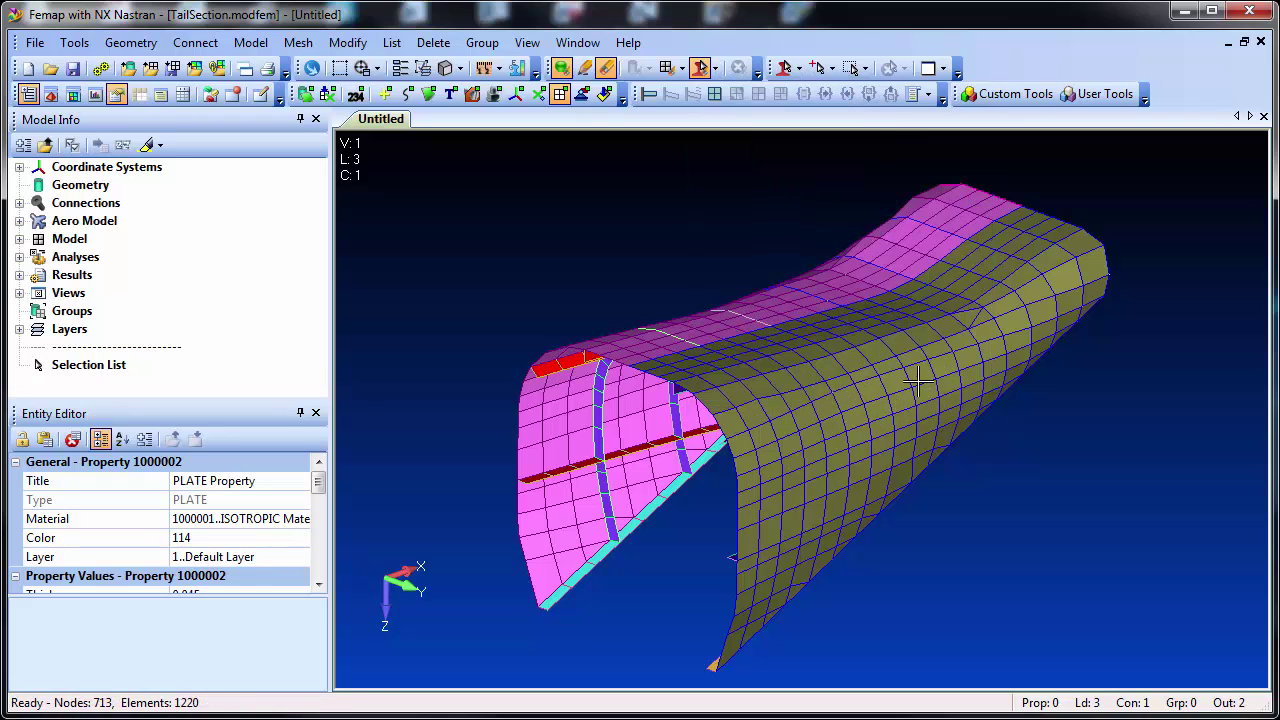
pyautogui.click(915, 375)
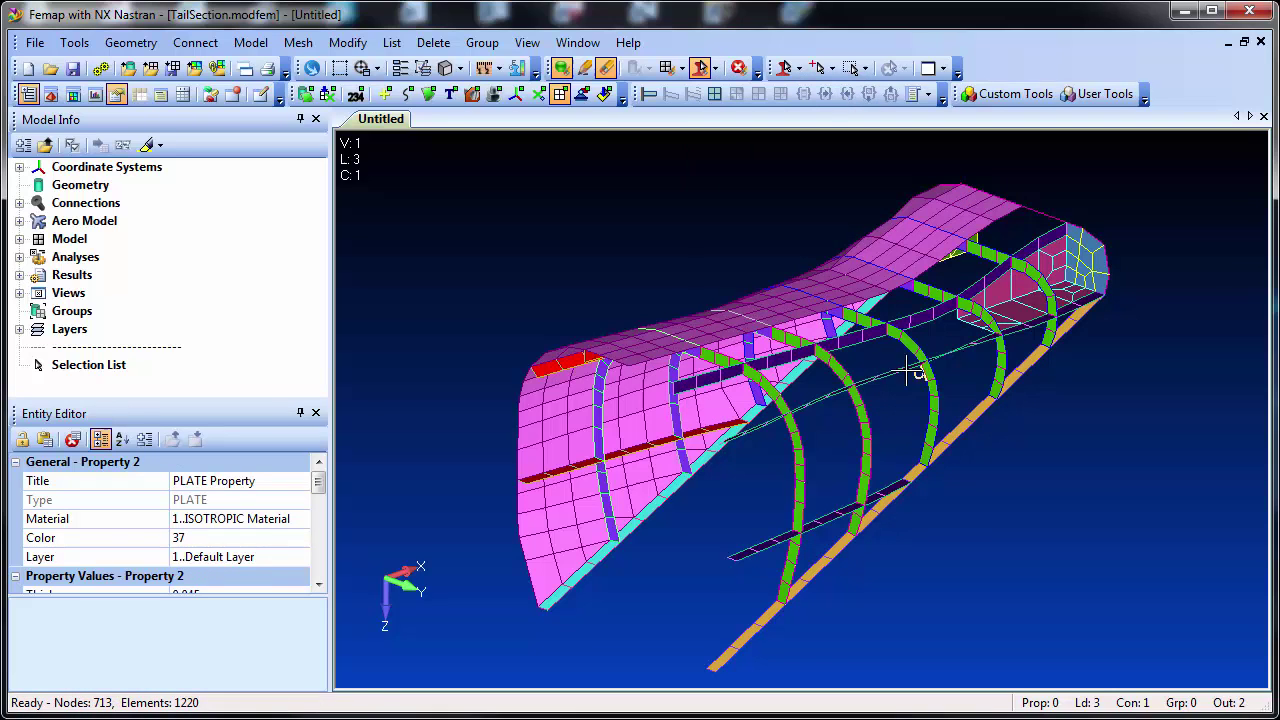
pyautogui.click(784, 309)
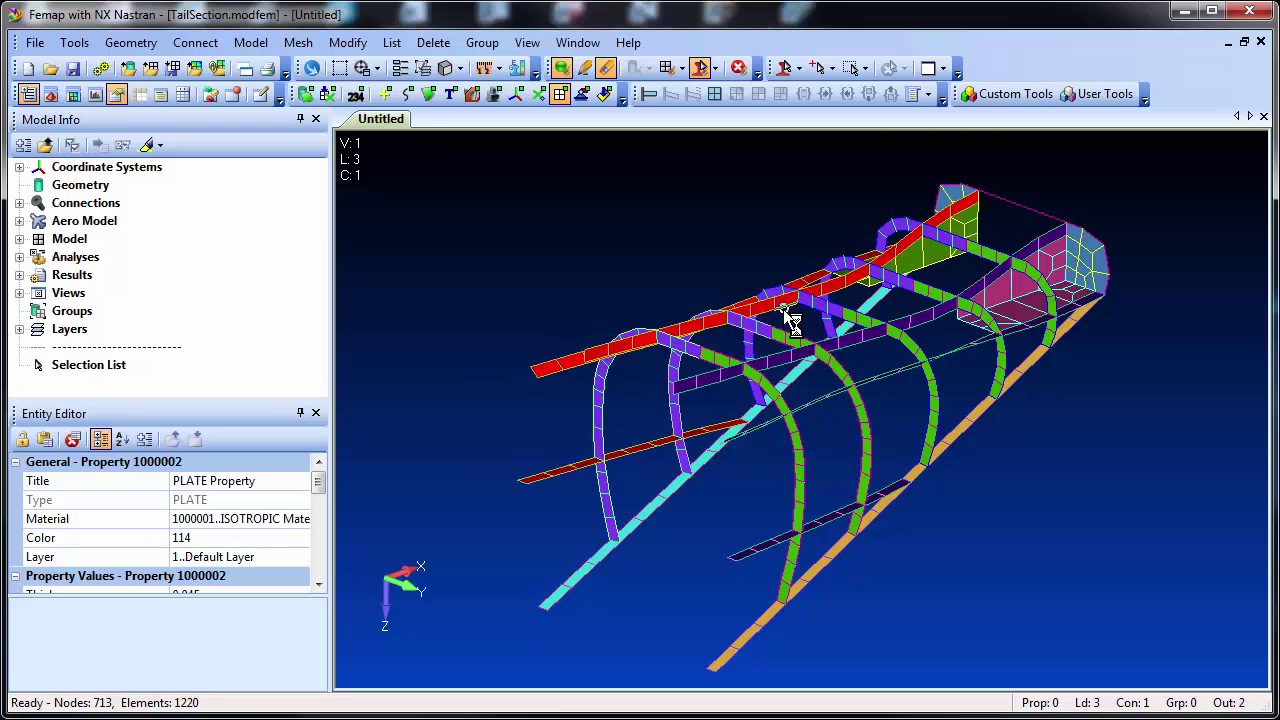
# Step: Tilt the model, show only the erased skins, then switch back to hiding them
pyautogui.click(703, 70)
pyautogui.moveTo(723, 206)
pyautogui.mouseDown(button='middle')
pyautogui.moveTo(703, 291)
pyautogui.moveTo(700, 263)
pyautogui.moveTo(728, 342)
pyautogui.mouseUp(button='middle')
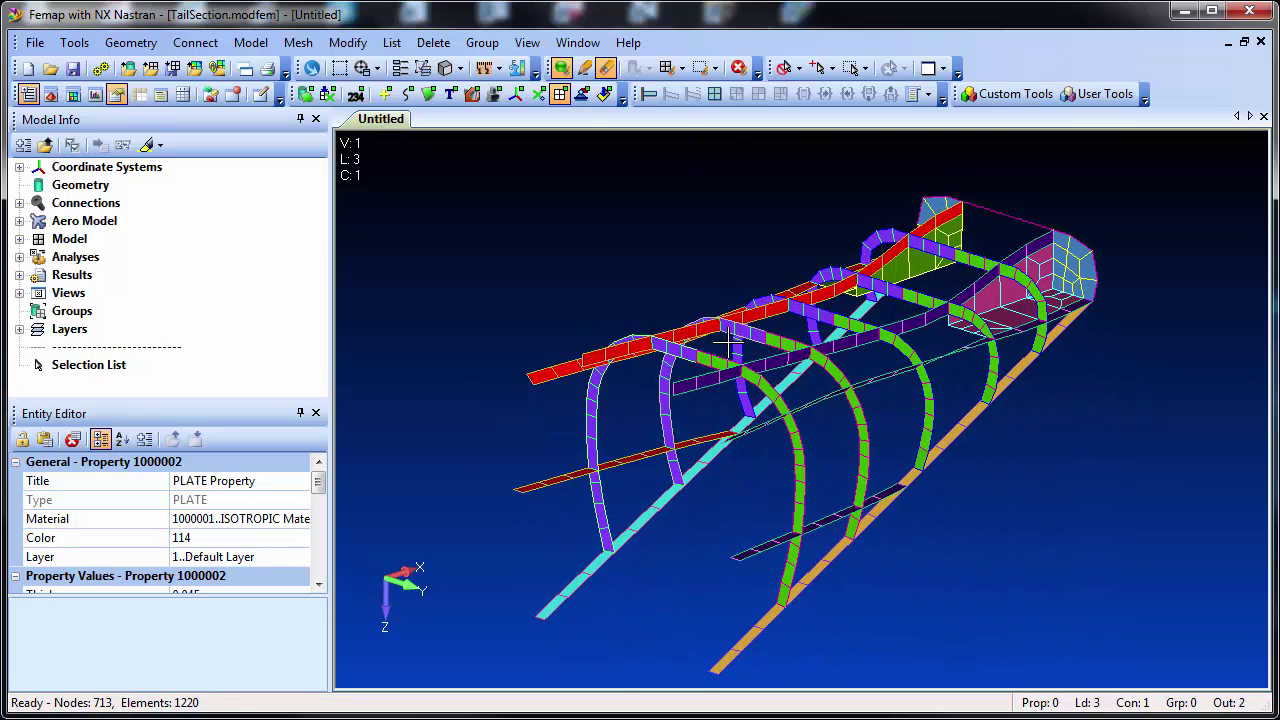
pyautogui.click(585, 70)
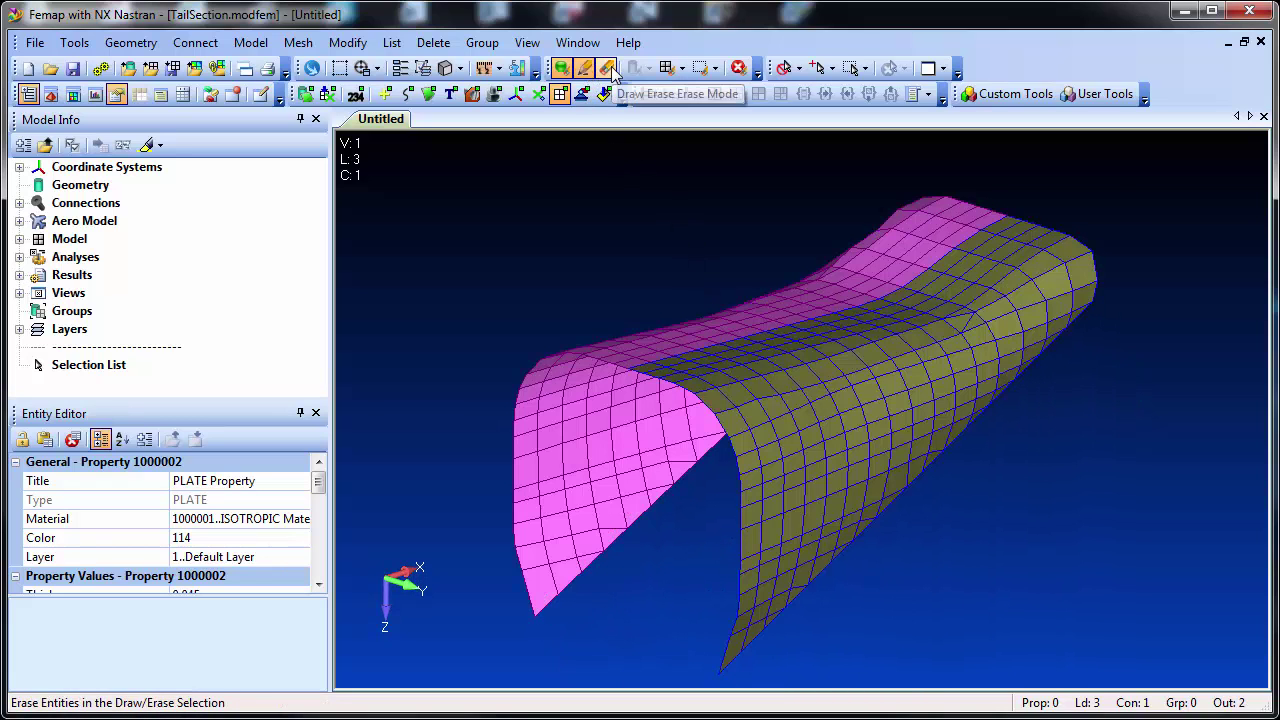
pyautogui.click(609, 70)
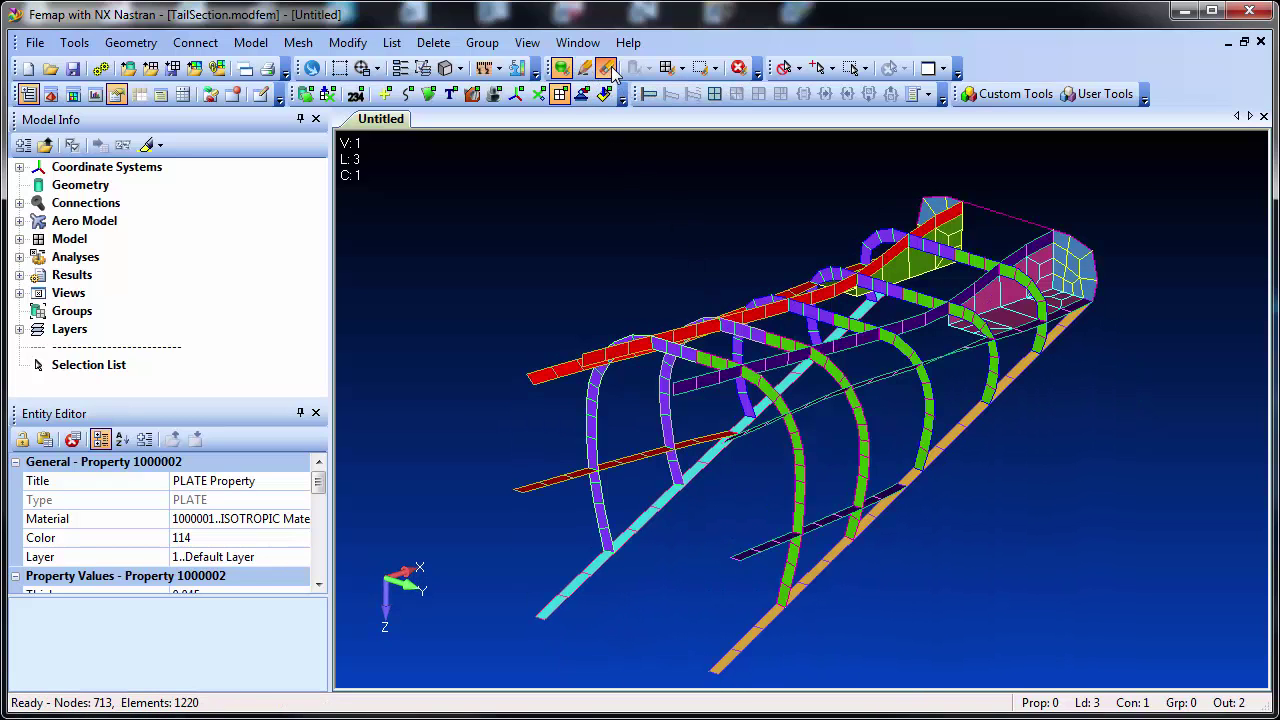
# Step: Restore the full mesh, then erase olive-skin elements 20506, 21006, 21007 and 20507
pyautogui.click(738, 68)
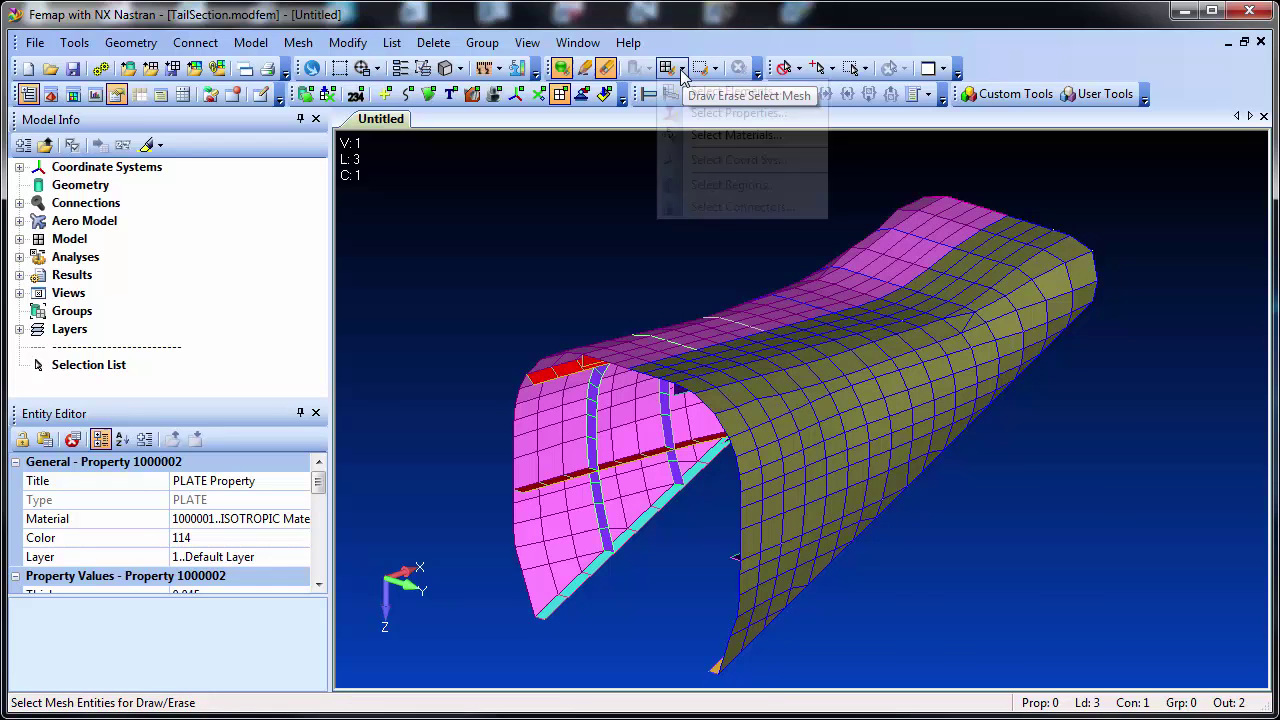
pyautogui.click(672, 68)
pyautogui.click(708, 91)
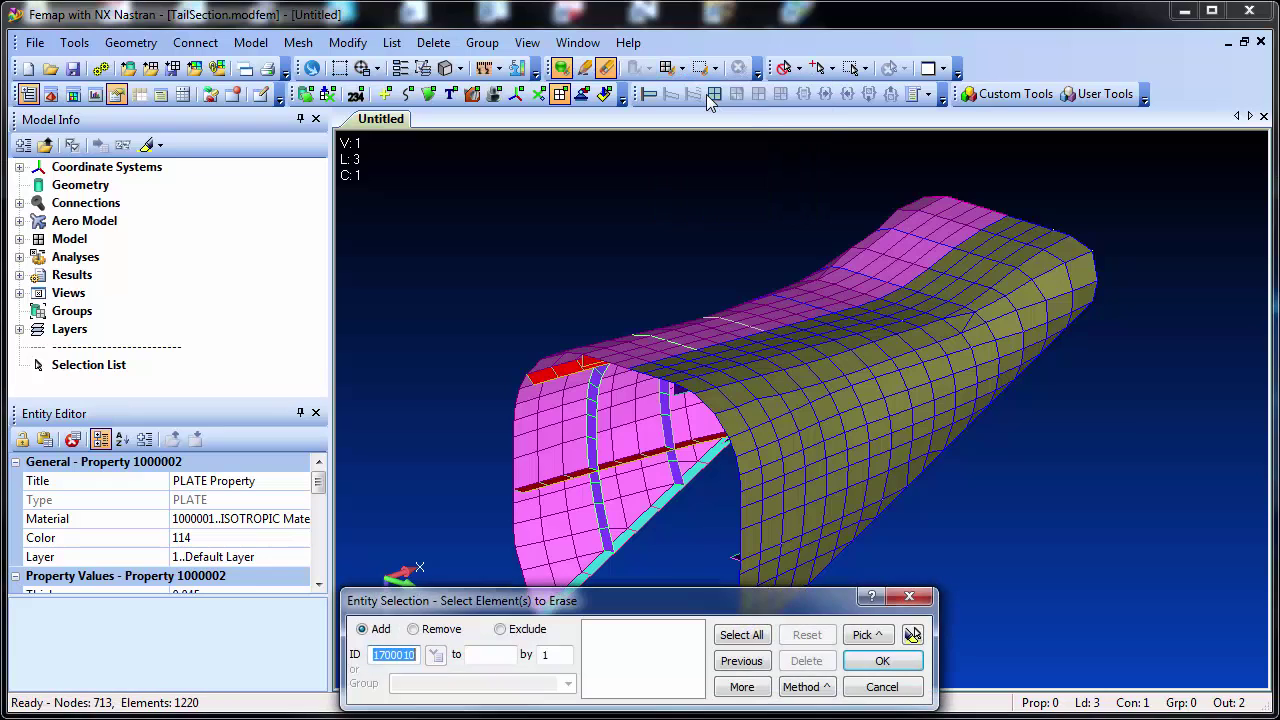
pyautogui.click(880, 385)
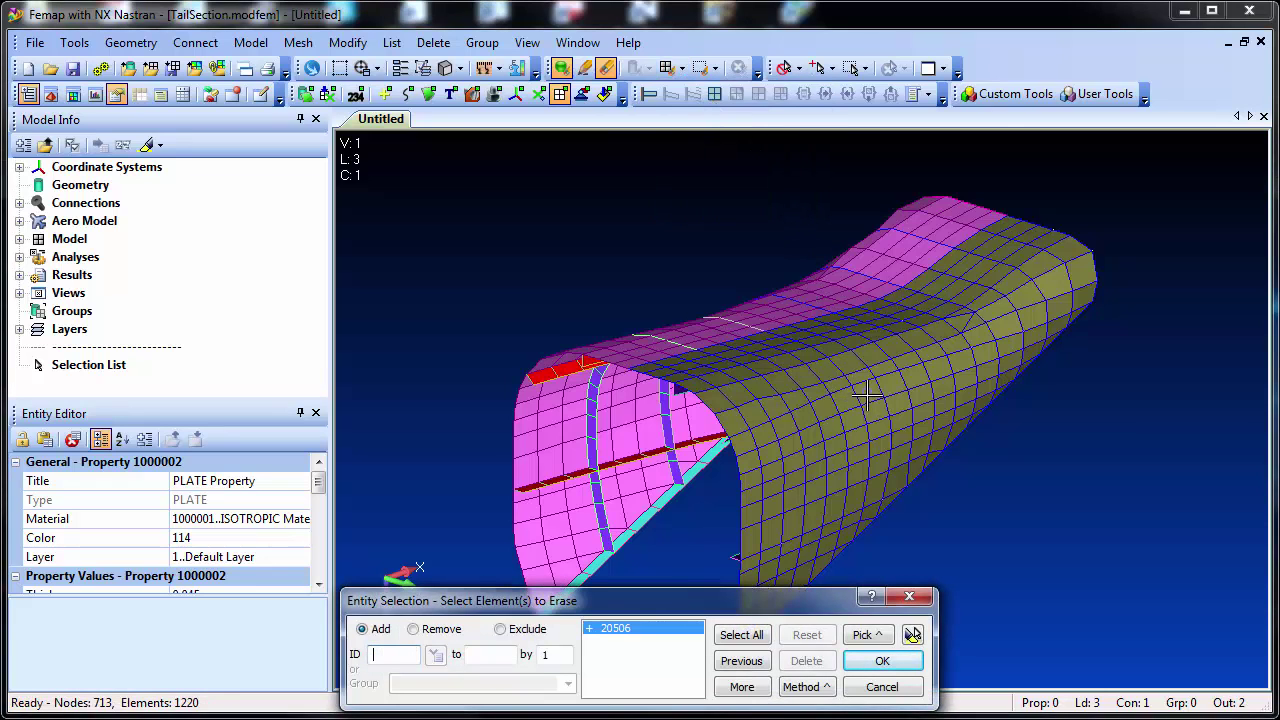
pyautogui.click(889, 386)
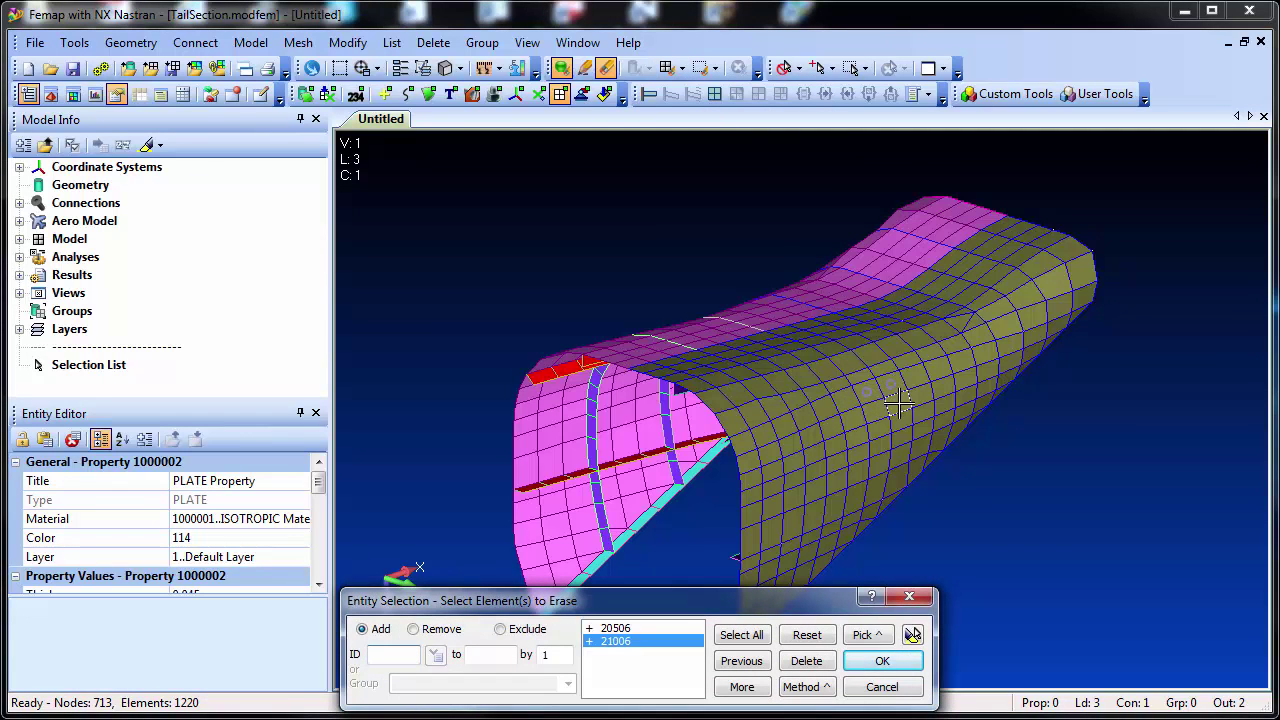
pyautogui.click(880, 405)
pyautogui.click(869, 407)
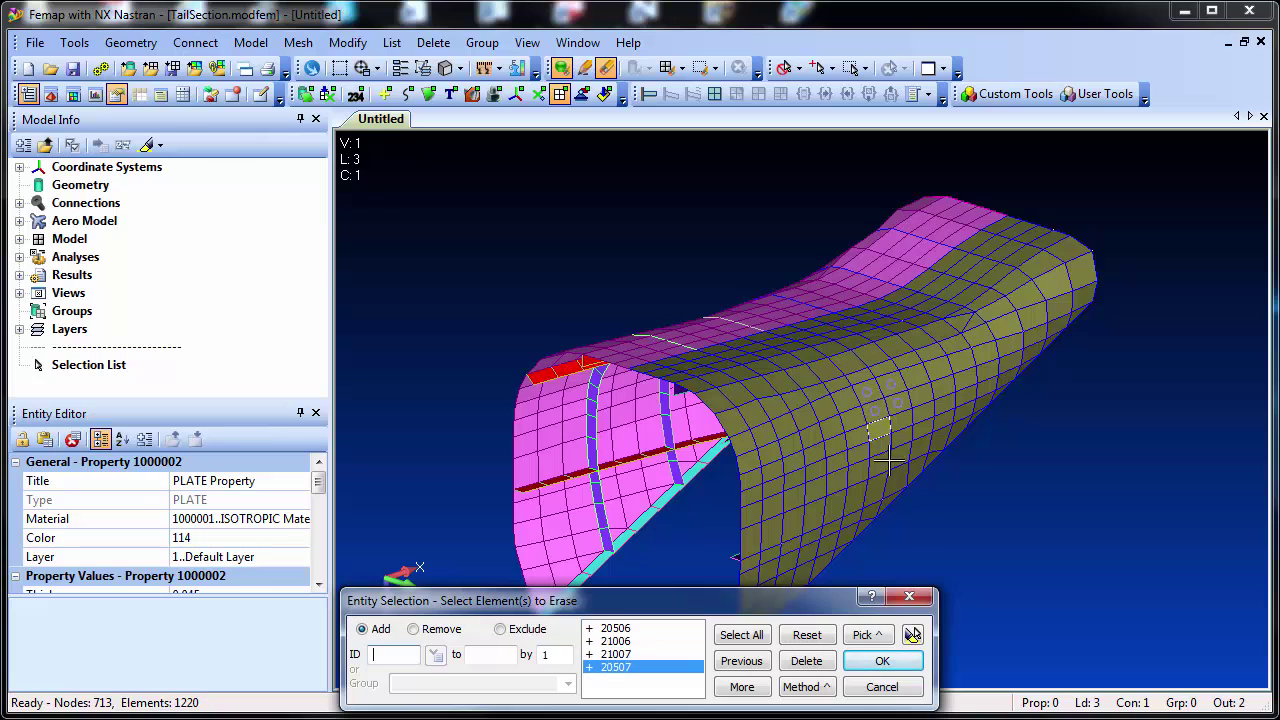
pyautogui.click(882, 662)
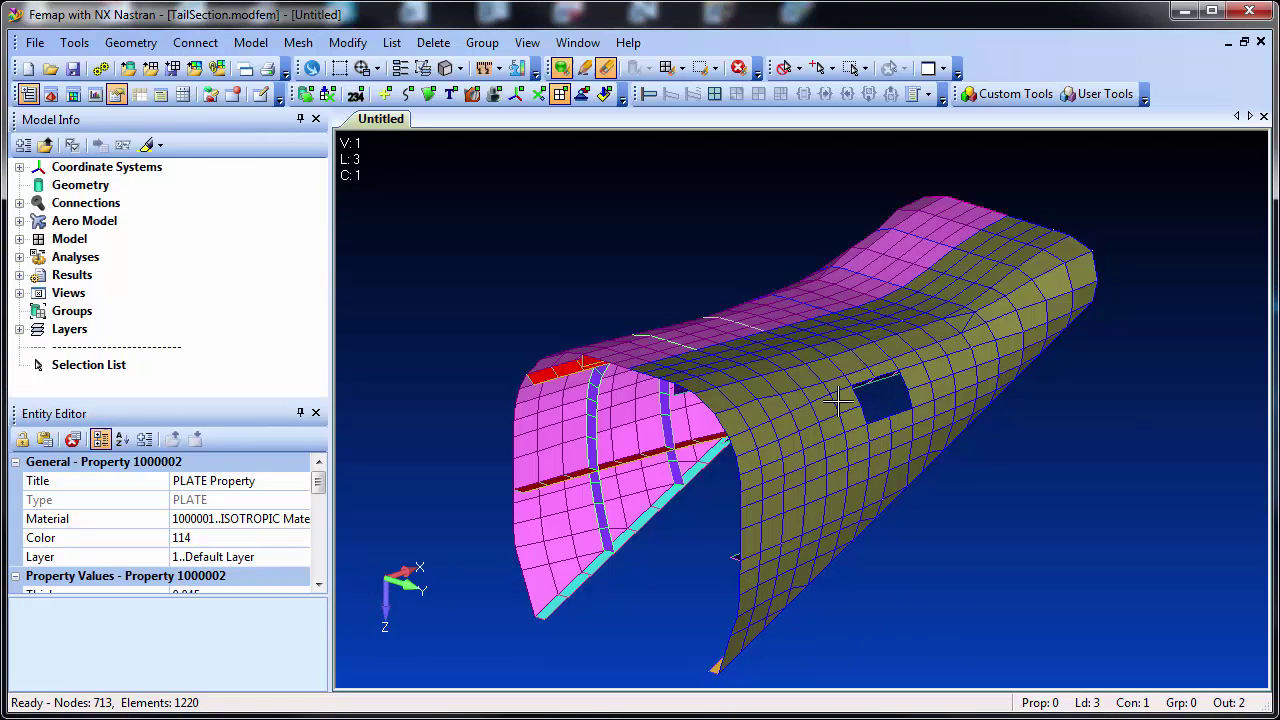
# Step: Grow the erased region twice to enlarge the hole in the skin
pyautogui.click(716, 68)
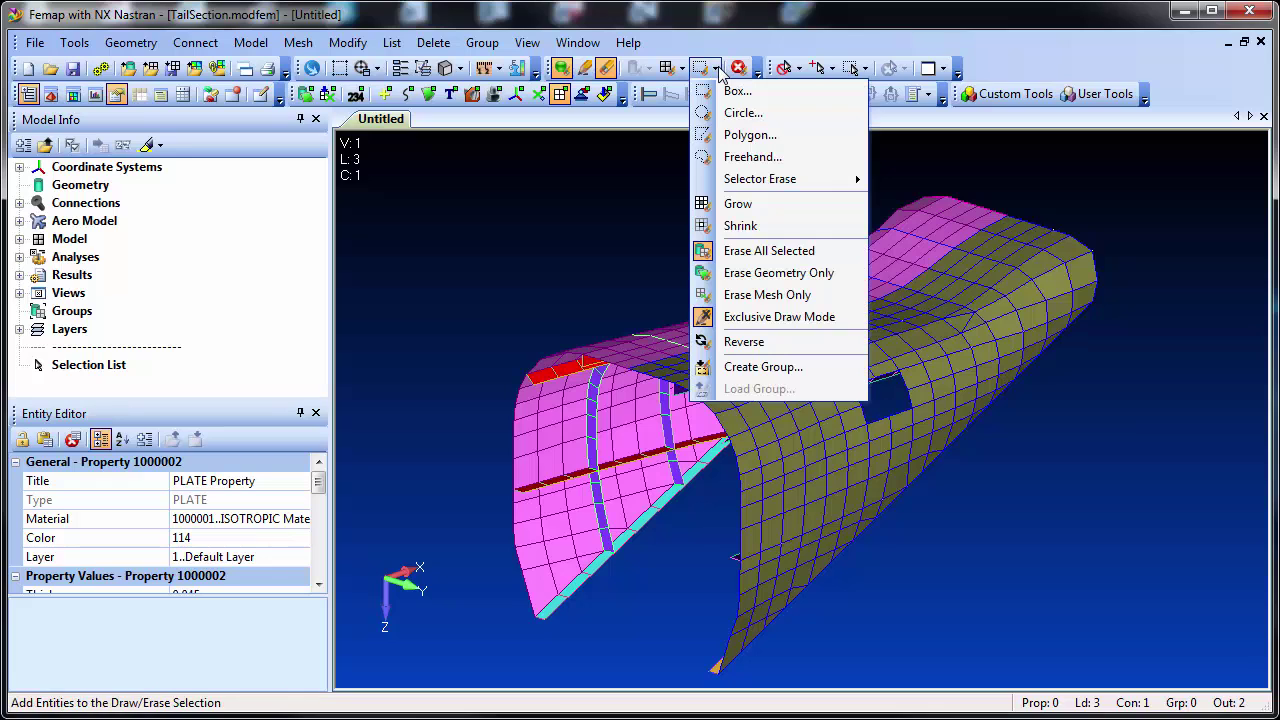
pyautogui.click(748, 203)
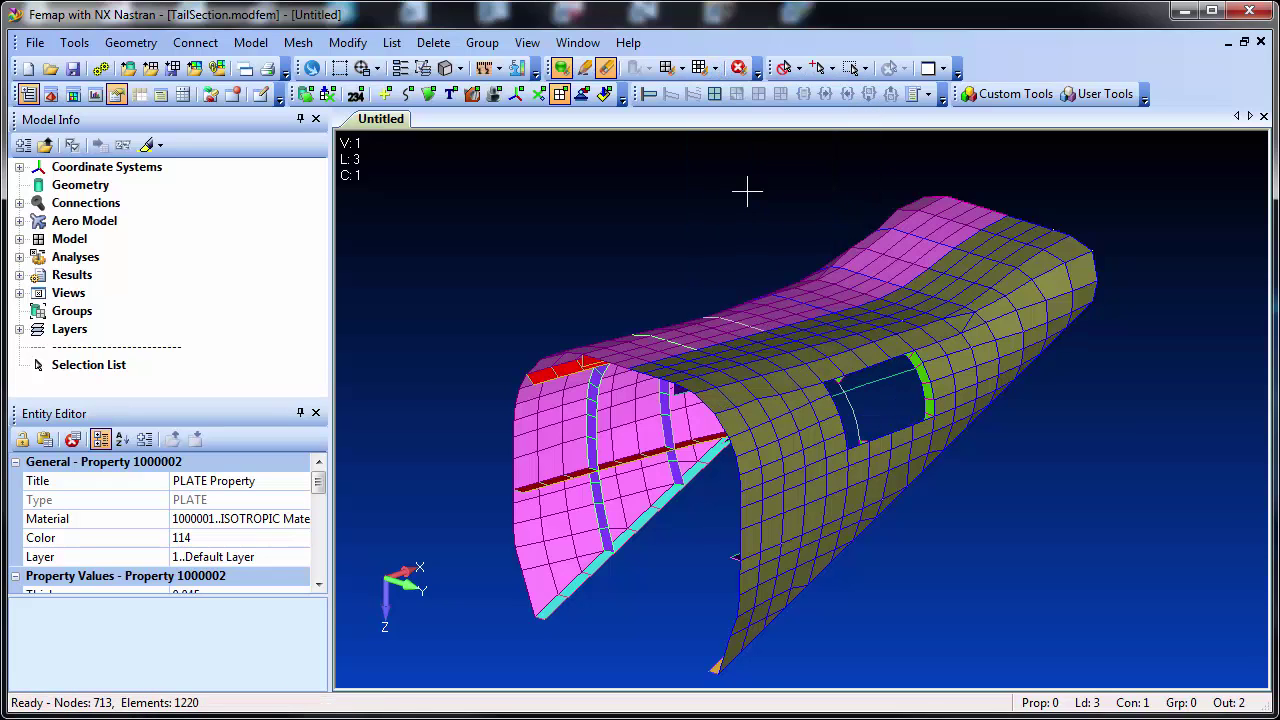
pyautogui.click(700, 68)
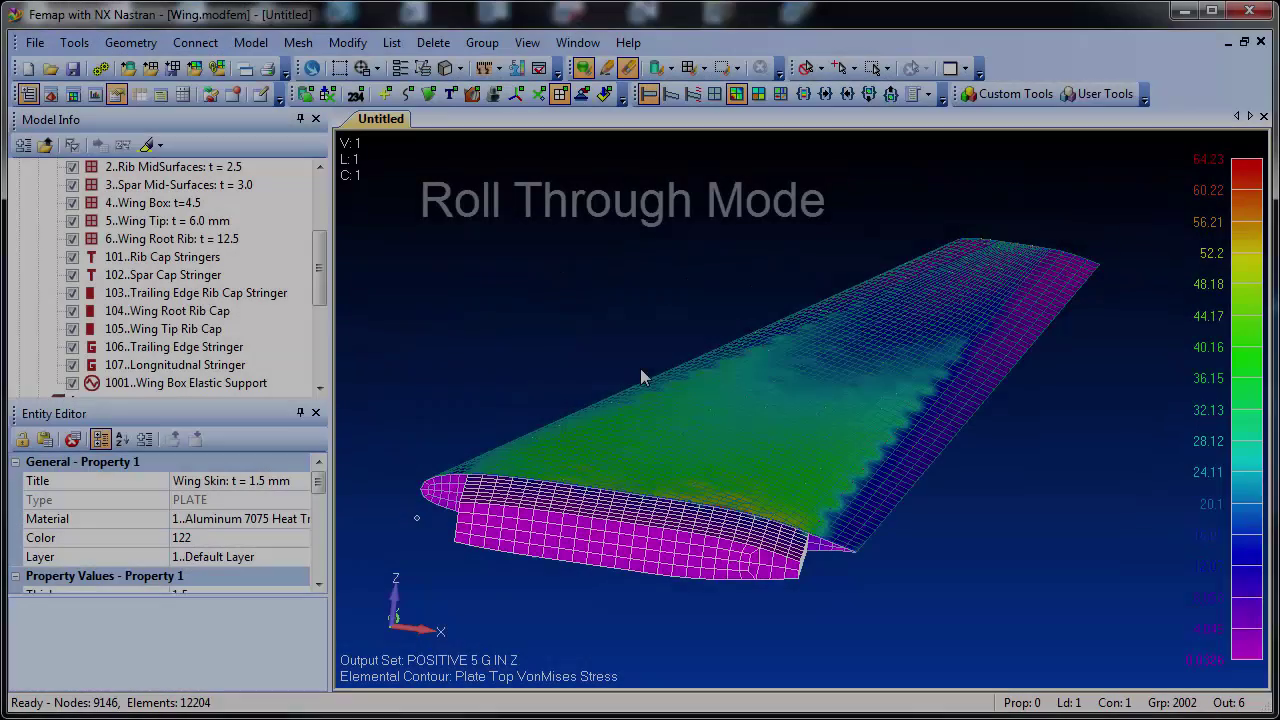
# Step: Zoom out to show the whole stress-contoured wing and pan it higher in the view
pyautogui.scroll(5, 831, 531)
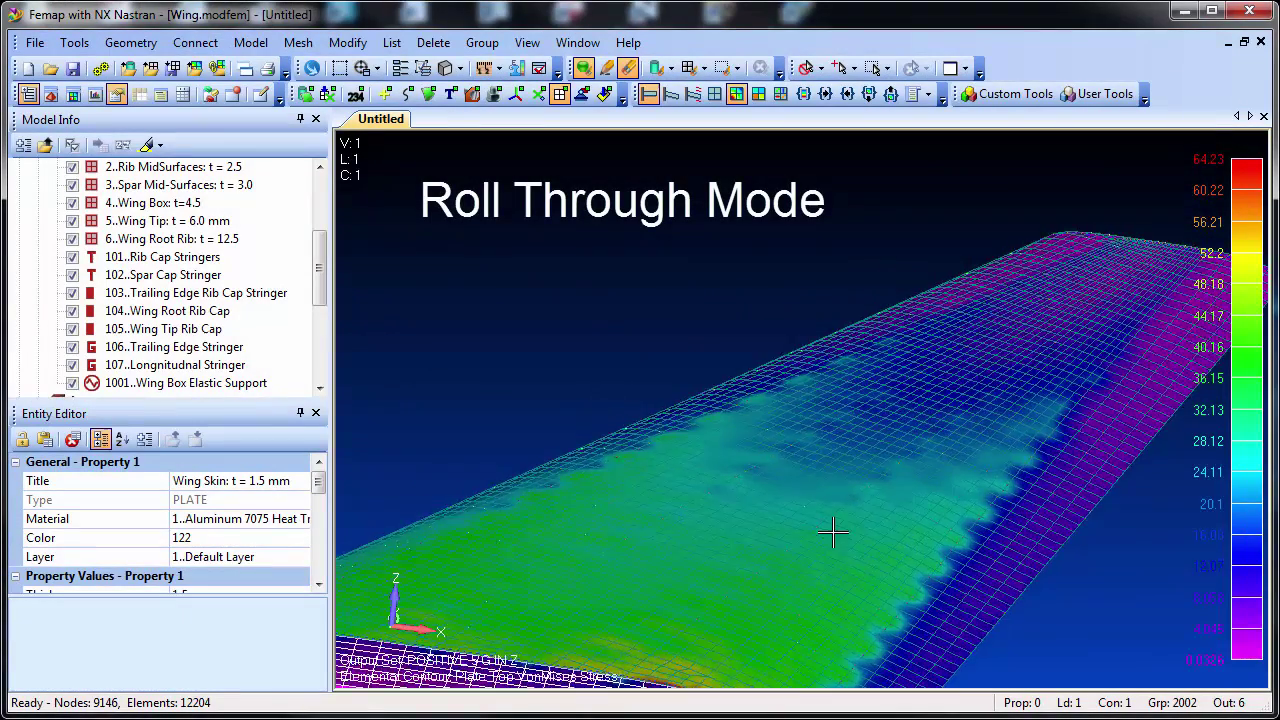
pyautogui.scroll(2, 849, 530)
pyautogui.scroll(2, 826, 303)
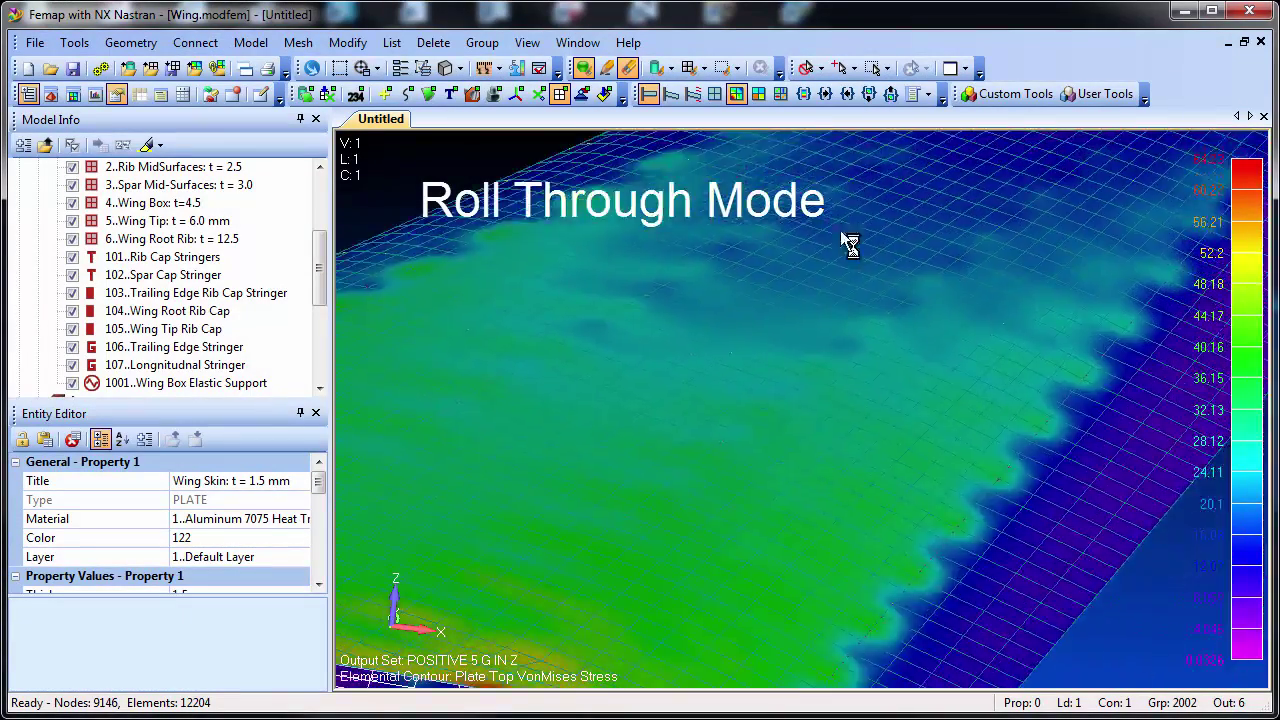
pyautogui.scroll(1, 849, 243)
pyautogui.scroll(1, 849, 457)
pyautogui.scroll(2, 840, 252)
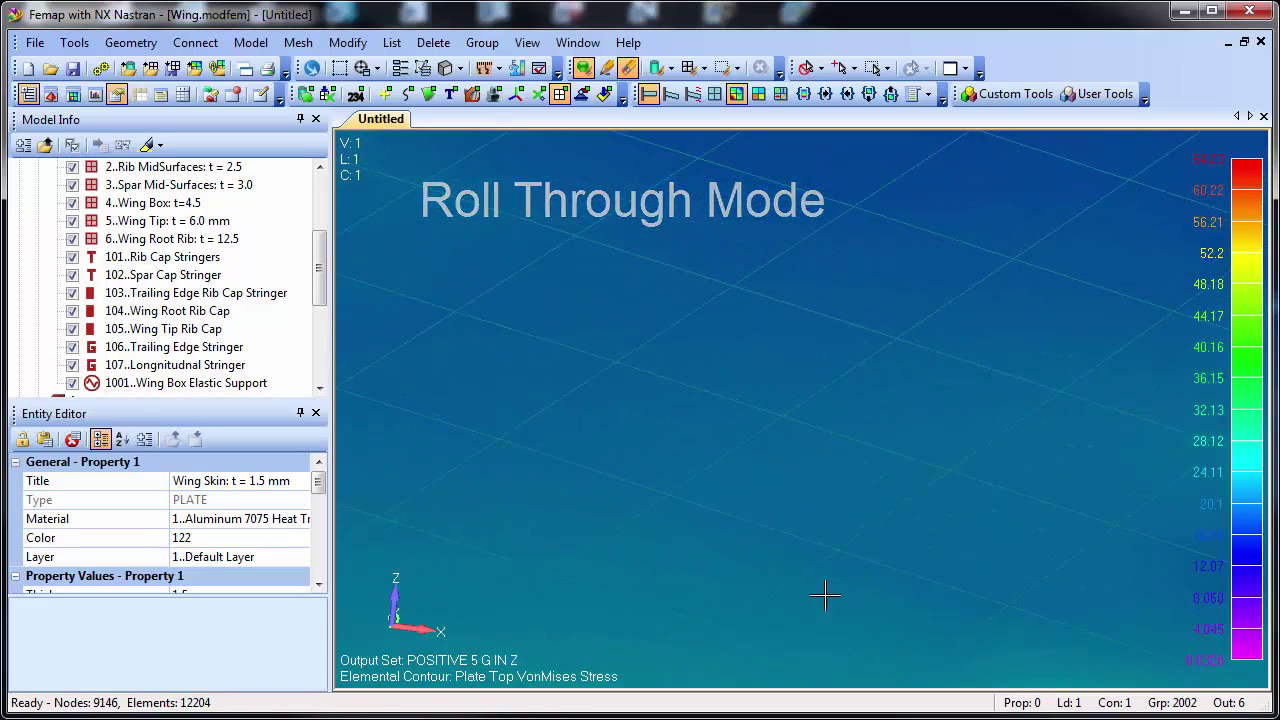
pyautogui.scroll(1, 829, 549)
pyautogui.scroll(2, 830, 474)
pyautogui.scroll(-2, 830, 474)
pyautogui.scroll(-2, 817, 480)
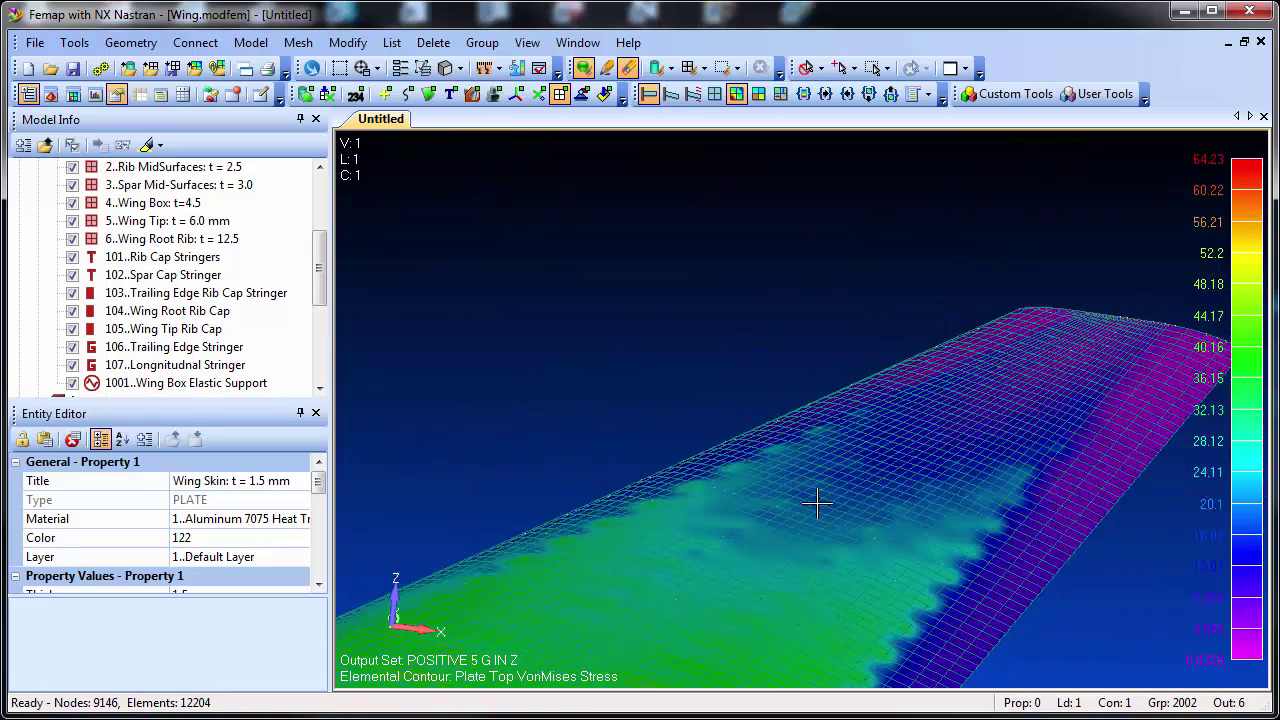
pyautogui.scroll(-2, 830, 508)
pyautogui.scroll(-1, 835, 460)
pyautogui.moveTo(829, 415); pyautogui.dragTo(826, 383, button='middle')
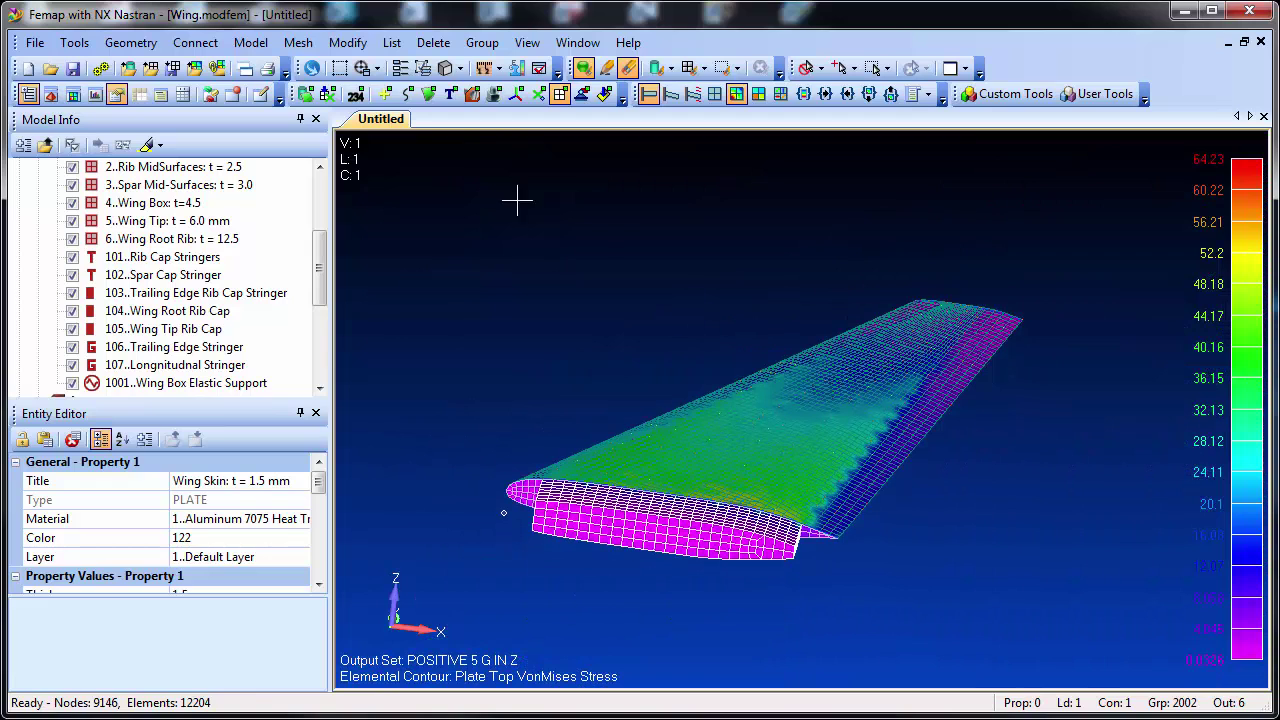
# Step: Fly through the wing in Roll-Thru mode, viewing the root ribs, top surface and interior
pyautogui.click(378, 66)
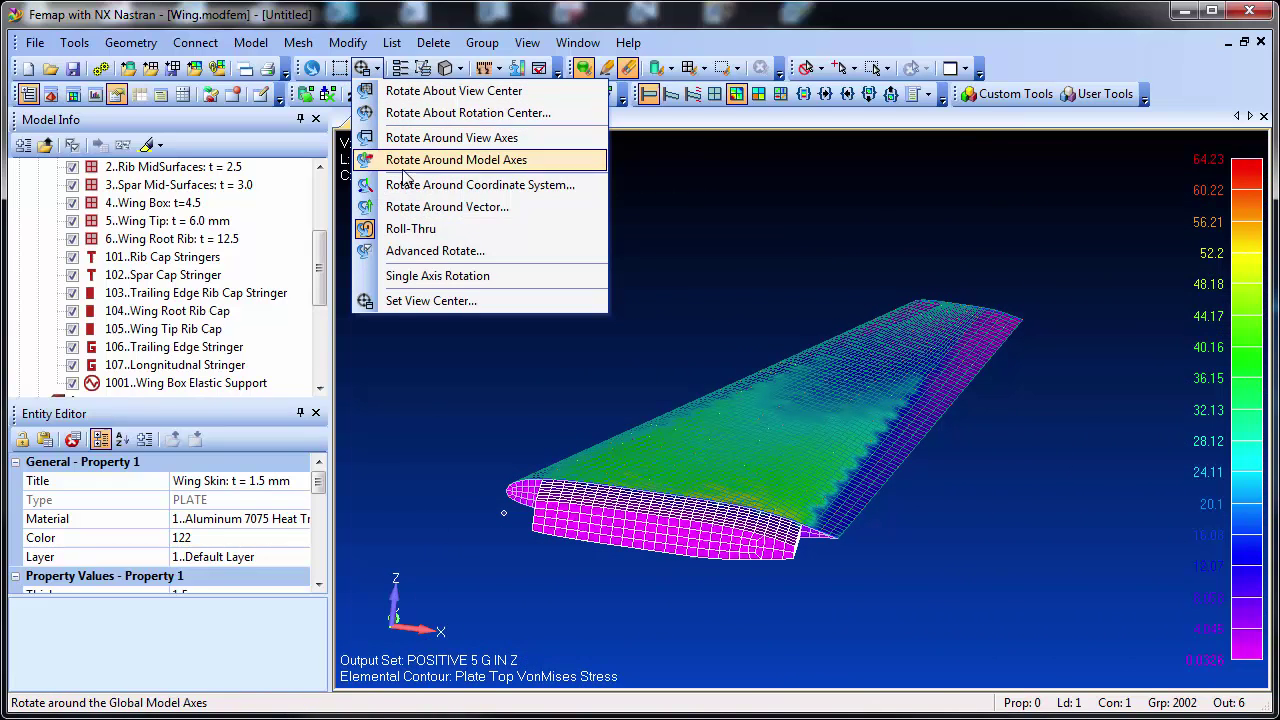
pyautogui.click(481, 228)
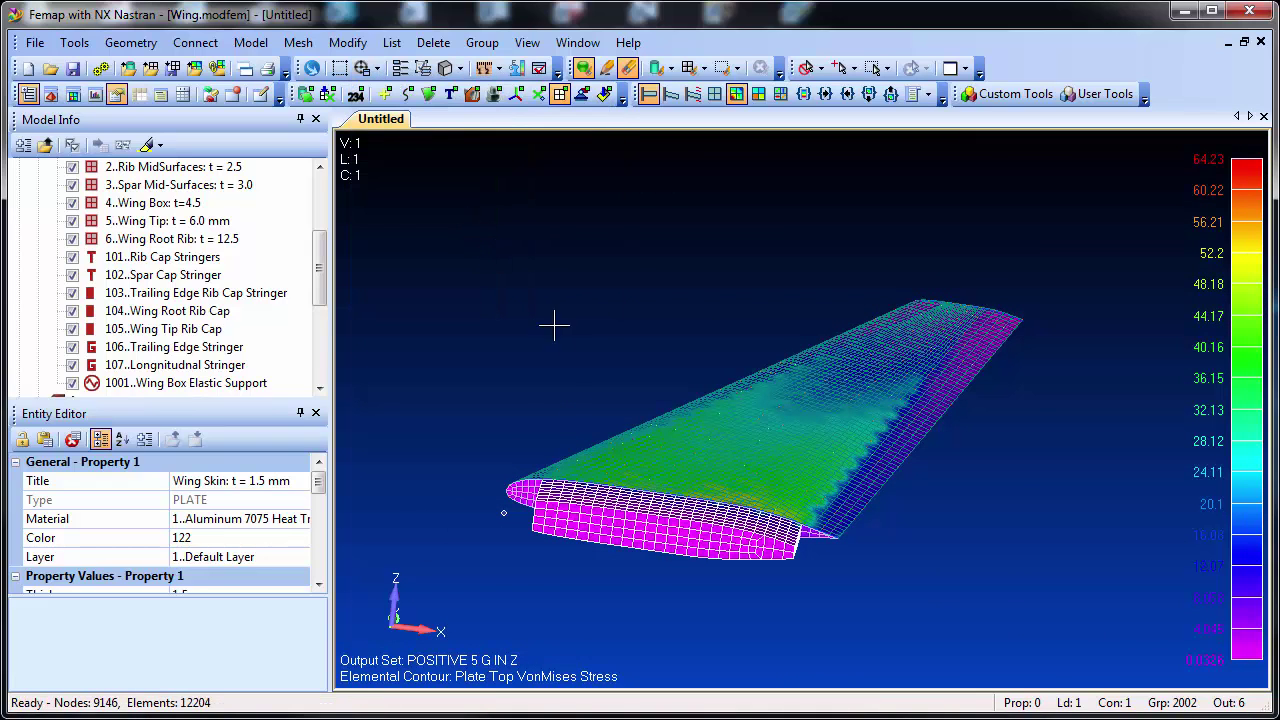
pyautogui.moveTo(773, 430)
pyautogui.mouseDown()
pyautogui.moveTo(747, 515)
pyautogui.moveTo(636, 468)
pyautogui.moveTo(720, 478)
pyautogui.mouseUp()
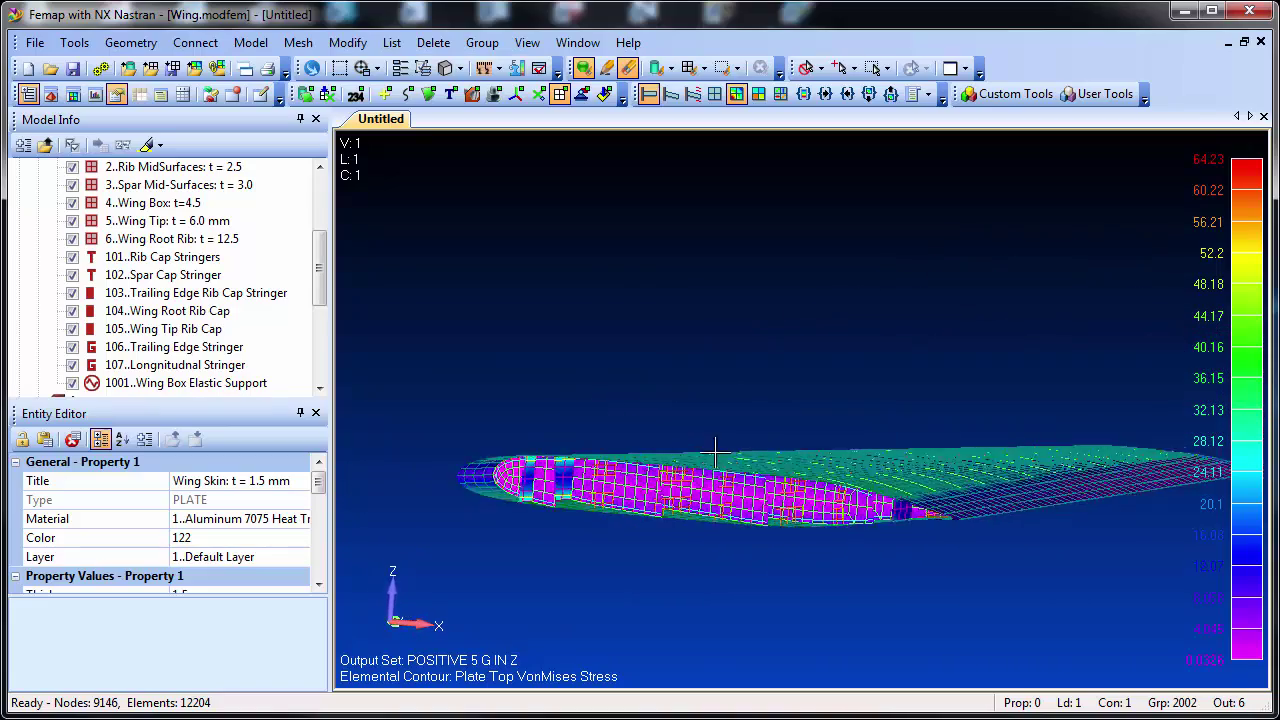
pyautogui.moveTo(720, 477)
pyautogui.mouseDown()
pyautogui.moveTo(720, 503)
pyautogui.moveTo(922, 295)
pyautogui.moveTo(814, 363)
pyautogui.moveTo(828, 400)
pyautogui.moveTo(813, 405)
pyautogui.mouseUp()
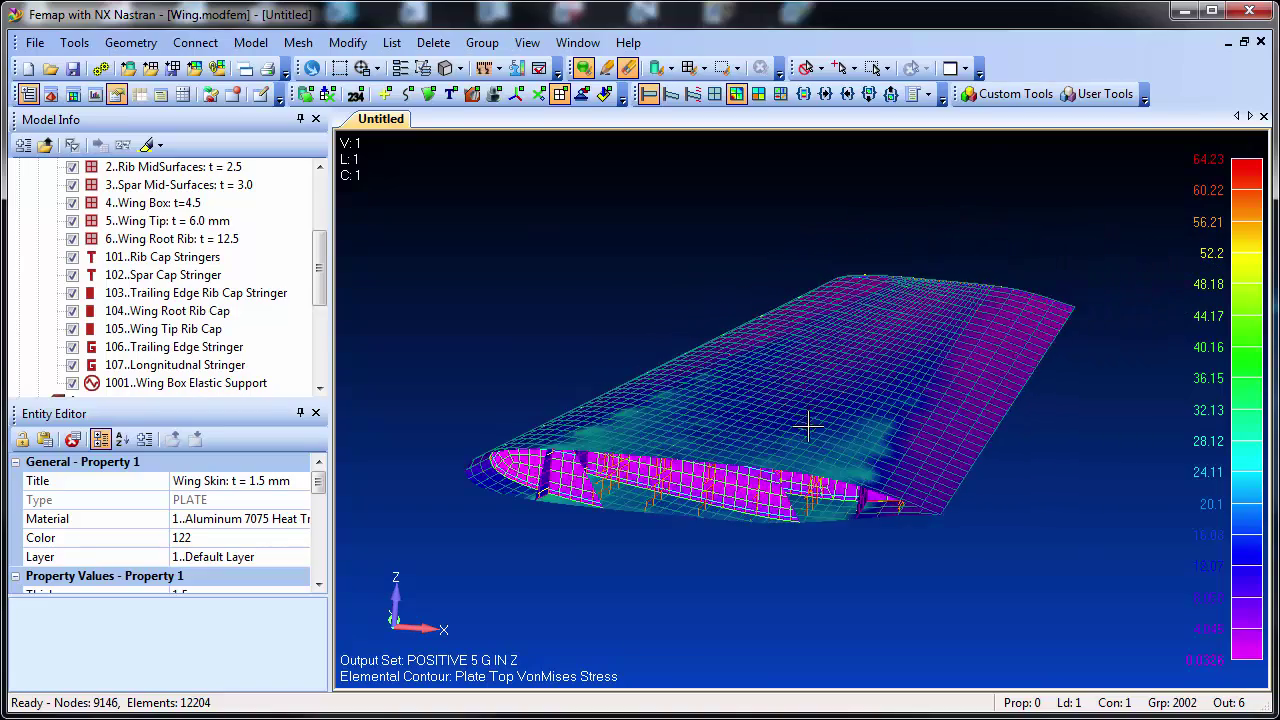
pyautogui.moveTo(814, 428)
pyautogui.mouseDown()
pyautogui.moveTo(777, 437)
pyautogui.moveTo(737, 420)
pyautogui.moveTo(720, 432)
pyautogui.moveTo(729, 457)
pyautogui.moveTo(757, 451)
pyautogui.mouseUp()
pyautogui.moveTo(744, 505)
pyautogui.mouseDown()
pyautogui.moveTo(700, 500)
pyautogui.moveTo(744, 478)
pyautogui.mouseUp()
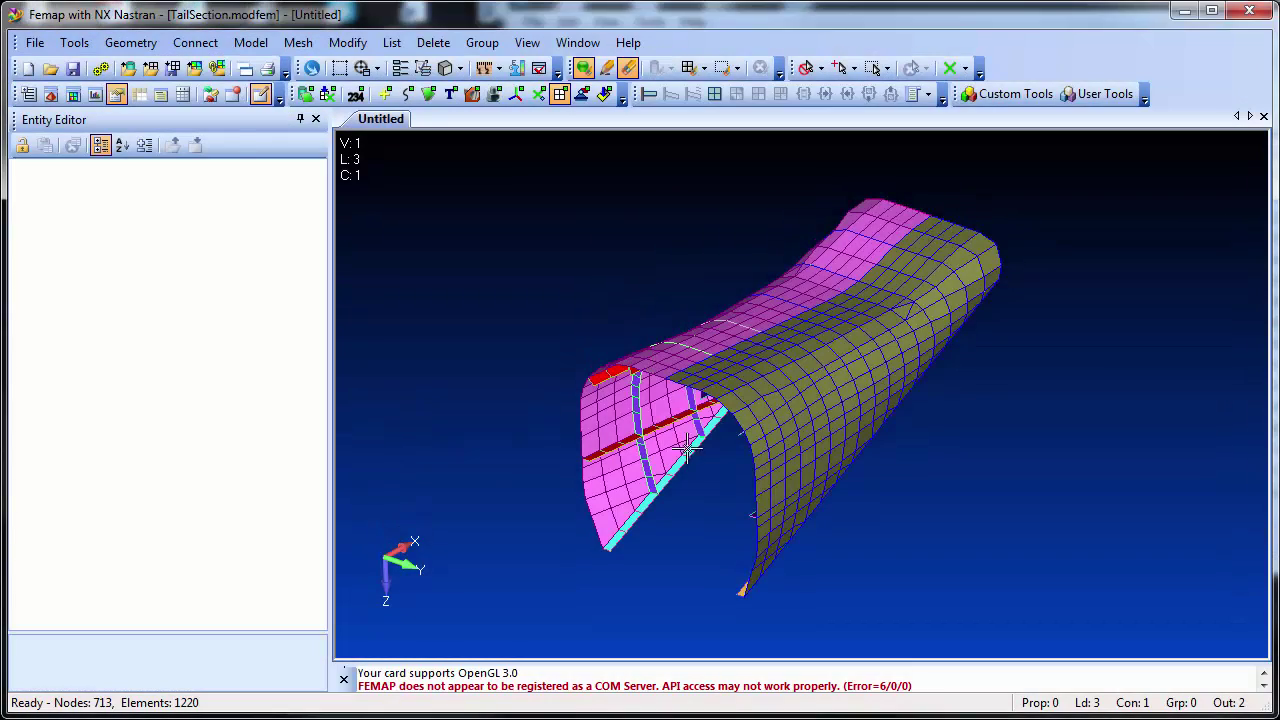
# Step: Refit the tail section and enable Dynamic Zoom and Rotate Around Cursor Location preferences
pyautogui.moveTo(648, 365)
pyautogui.mouseDown(button='middle')
pyautogui.moveTo(1014, 286)
pyautogui.moveTo(855, 547)
pyautogui.moveTo(586, 517)
pyautogui.moveTo(446, 209)
pyautogui.moveTo(470, 428)
pyautogui.moveTo(700, 634)
pyautogui.moveTo(909, 509)
pyautogui.moveTo(874, 543)
pyautogui.moveTo(925, 513)
pyautogui.moveTo(914, 383)
pyautogui.mouseUp(button='middle')
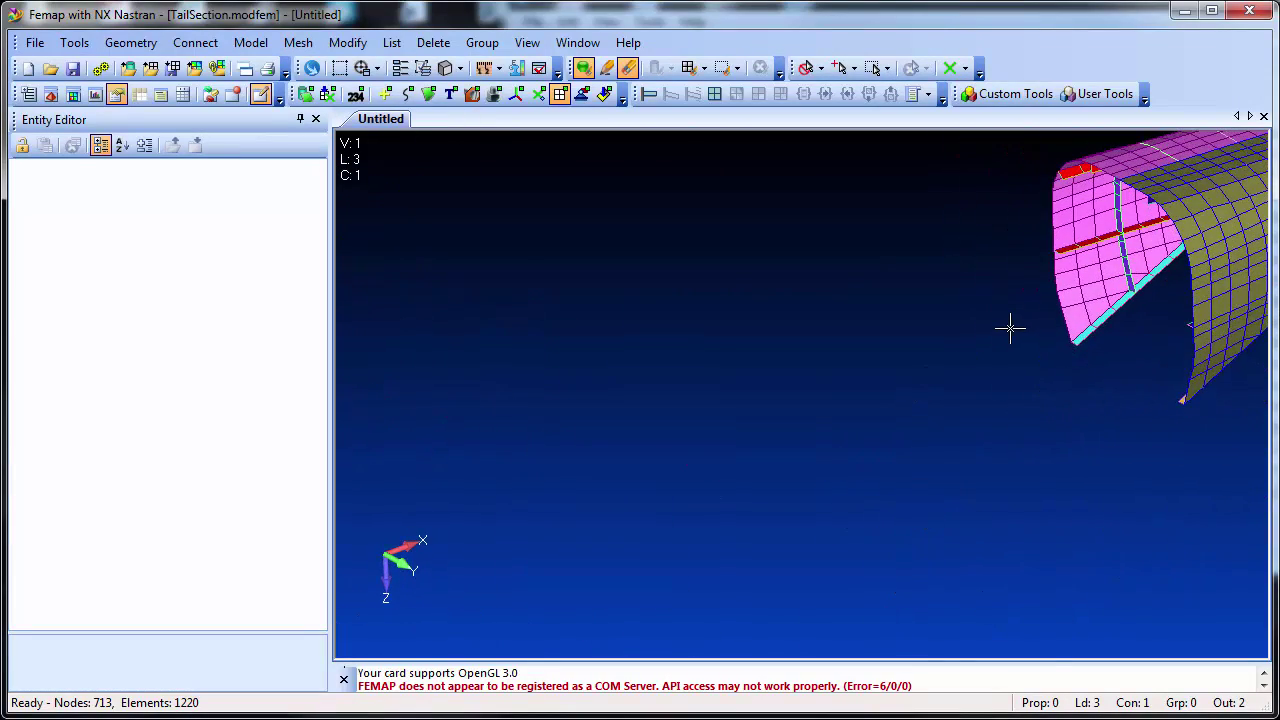
pyautogui.hotkey('ctrl', 'a')
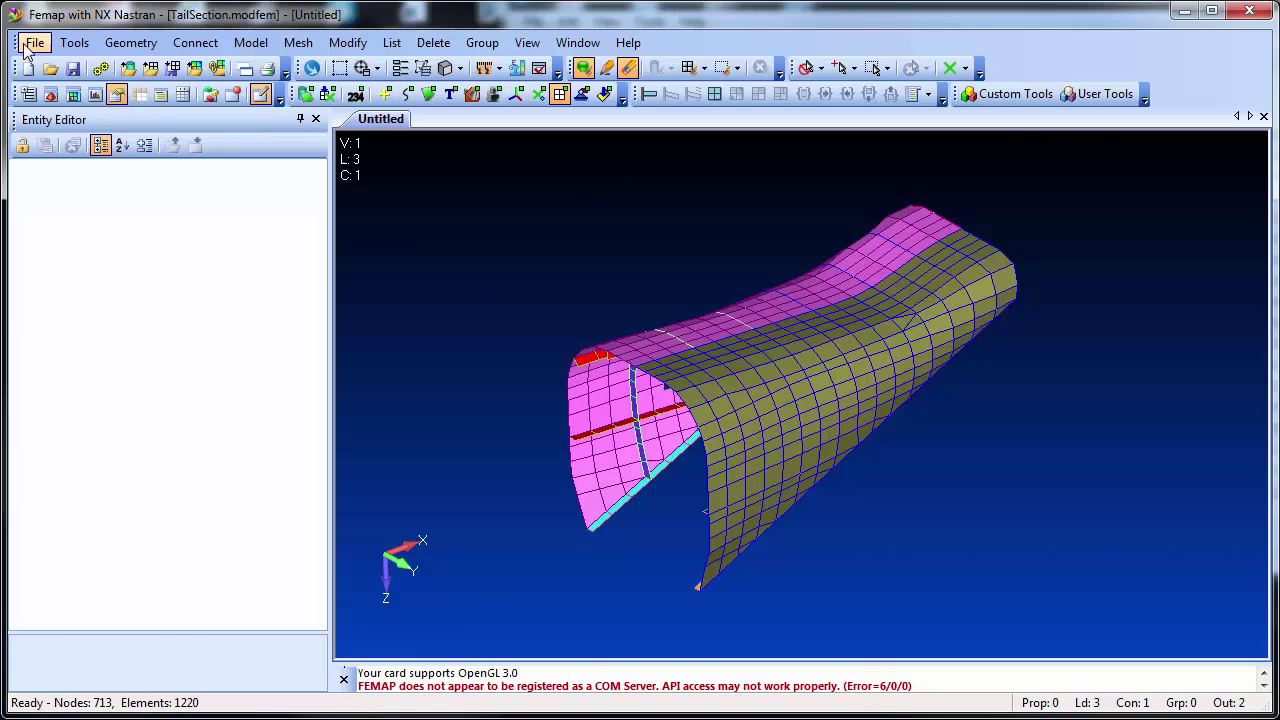
pyautogui.click(30, 44)
pyautogui.click(108, 541)
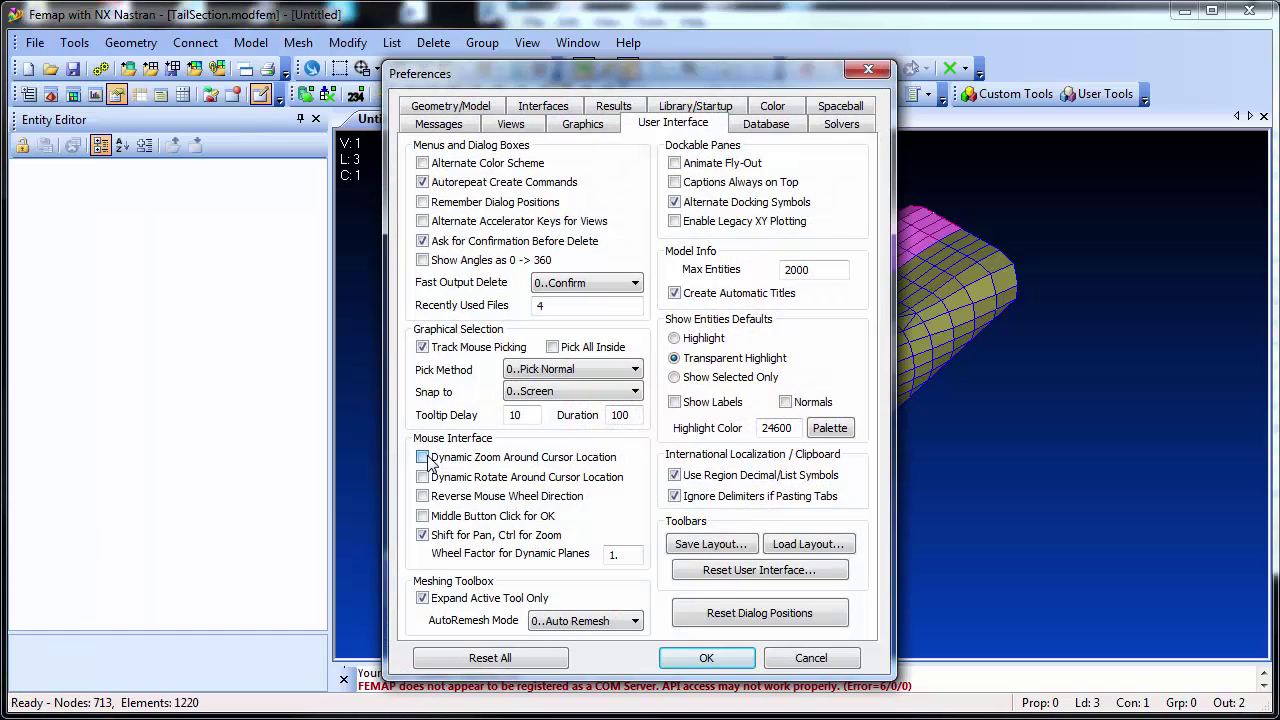
pyautogui.click(422, 458)
pyautogui.click(422, 477)
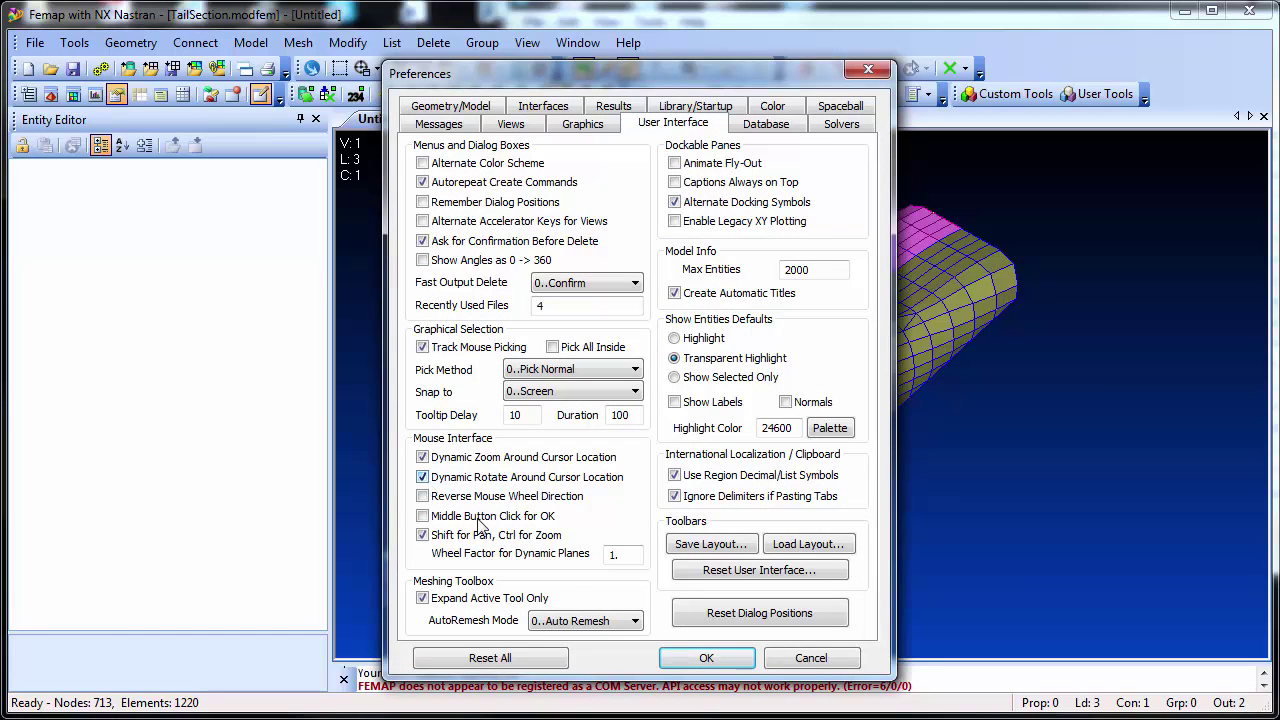
pyautogui.click(708, 660)
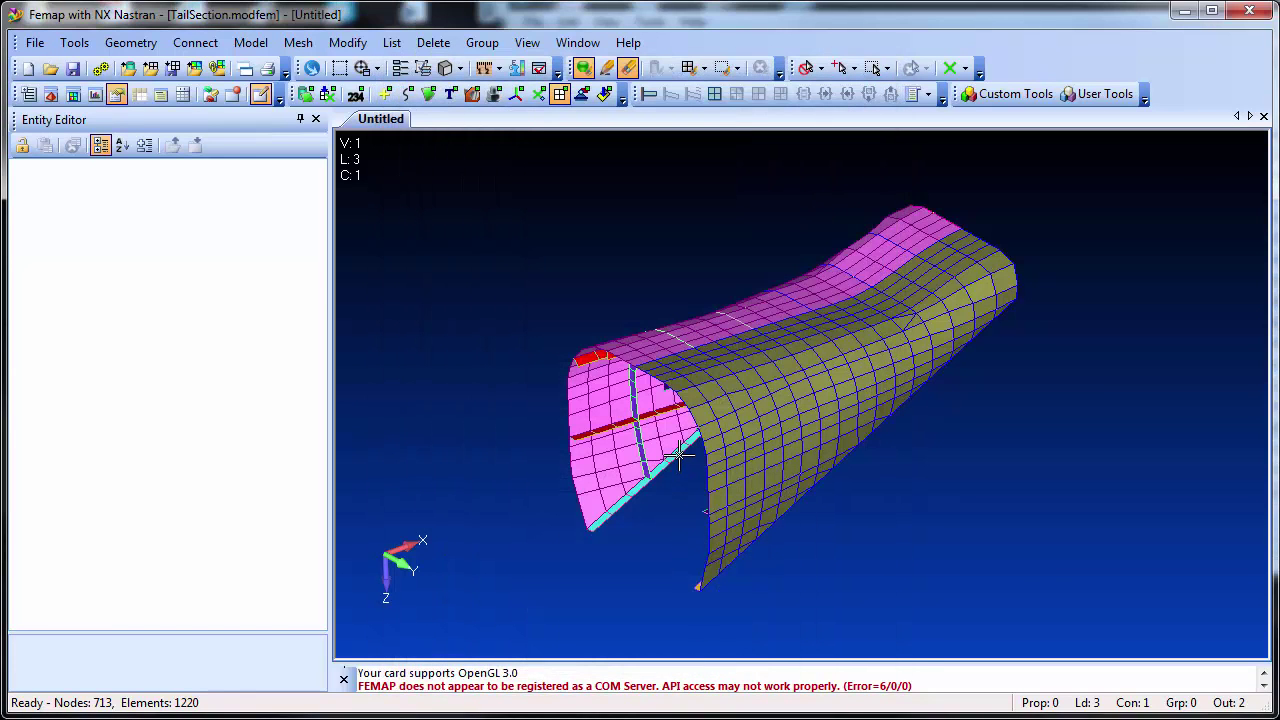
# Step: Zoom in on the cyan edge tip, rotate the mesh around it, then refit the model
pyautogui.keyDown('ctrl'); pyautogui.moveTo(586, 531); pyautogui.dragTo(748, 336, button='middle'); pyautogui.keyUp('ctrl')
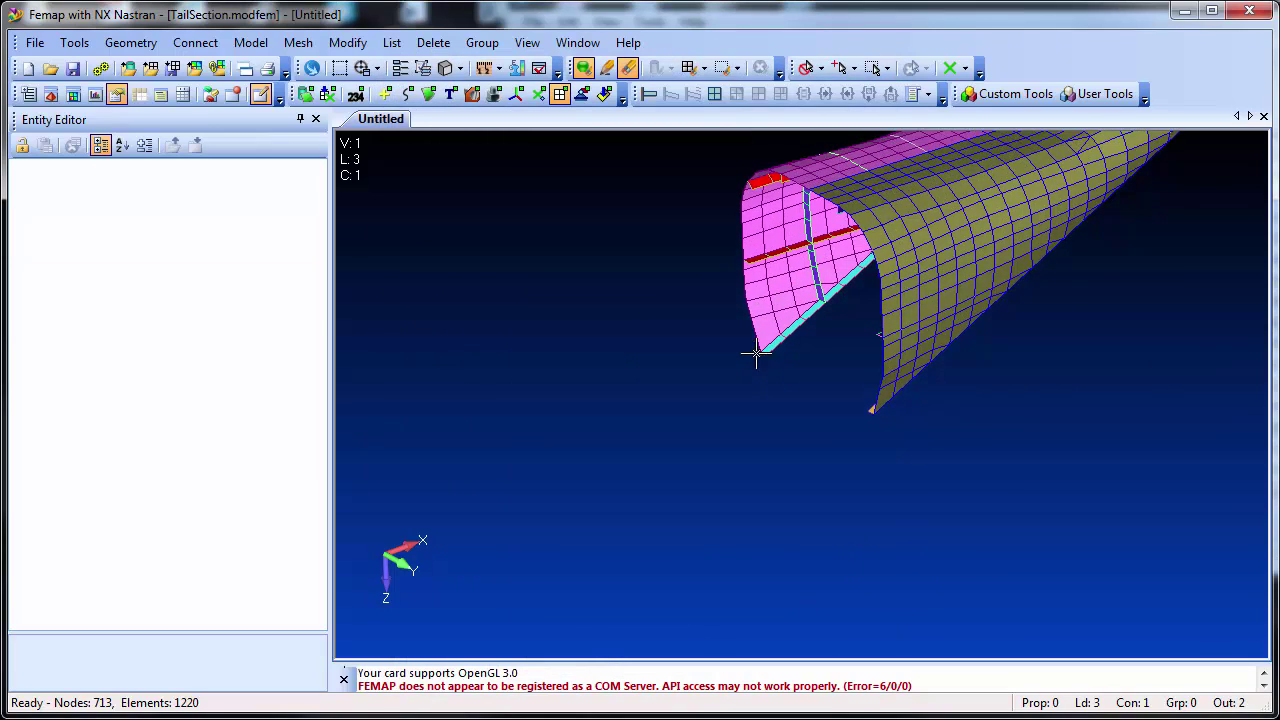
pyautogui.scroll(2, 770, 368)
pyautogui.scroll(2, 780, 370)
pyautogui.scroll(1, 780, 372)
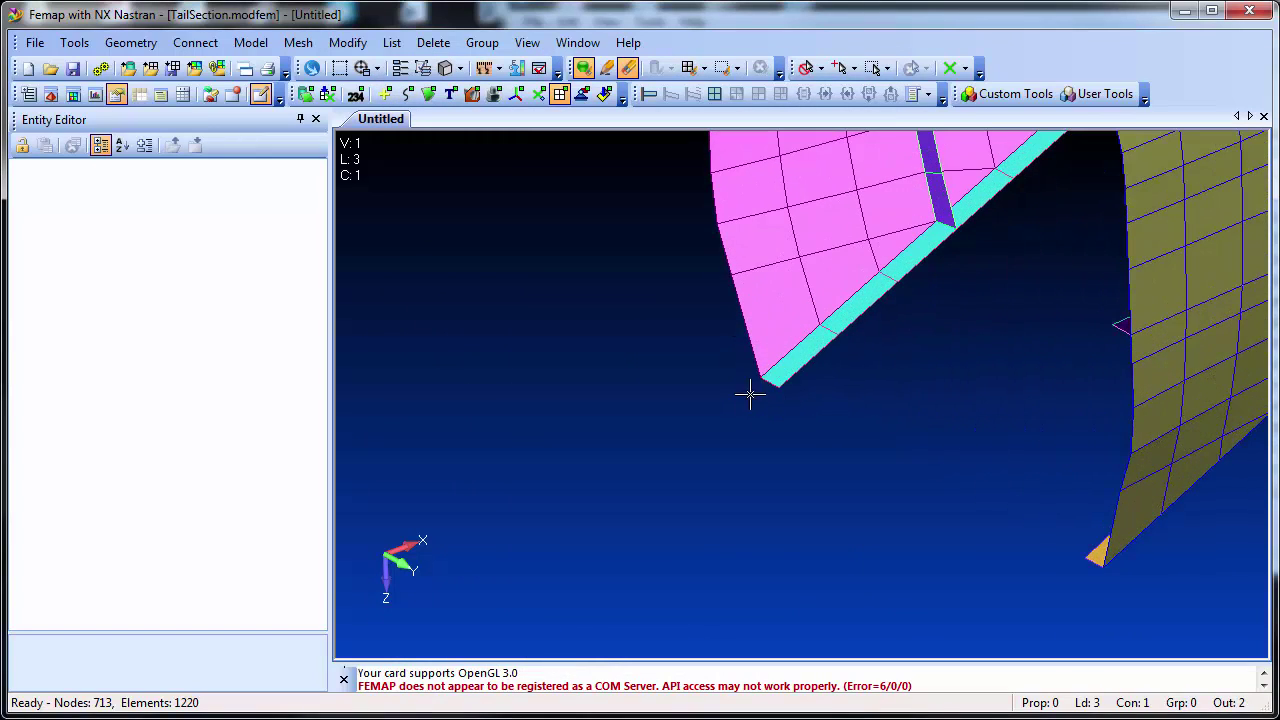
pyautogui.moveTo(779, 376)
pyautogui.mouseDown(button='middle')
pyautogui.moveTo(834, 374)
pyautogui.moveTo(760, 386)
pyautogui.moveTo(897, 220)
pyautogui.moveTo(977, 177)
pyautogui.moveTo(851, 189)
pyautogui.moveTo(889, 187)
pyautogui.mouseUp(button='middle')
pyautogui.moveTo(1083, 486)
pyautogui.mouseDown(button='middle')
pyautogui.moveTo(1023, 591)
pyautogui.moveTo(1083, 486)
pyautogui.moveTo(1071, 500)
pyautogui.mouseUp(button='middle')
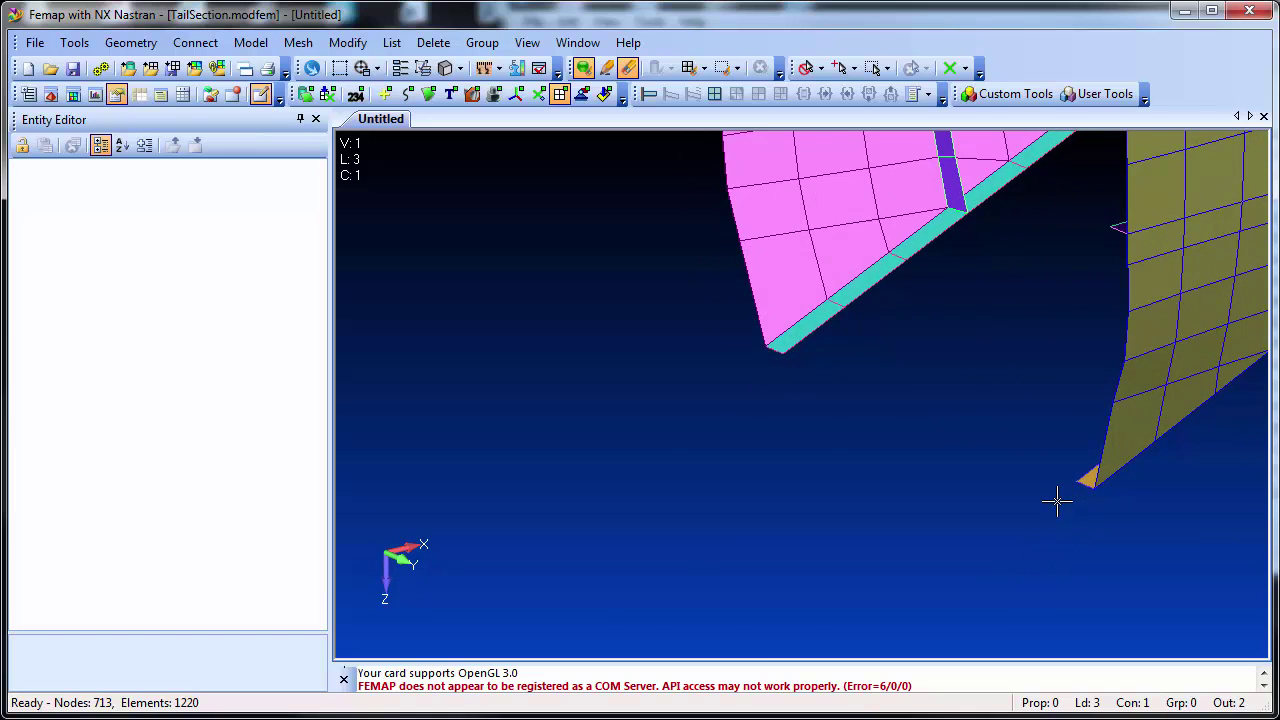
pyautogui.hotkey('ctrl', 'a')
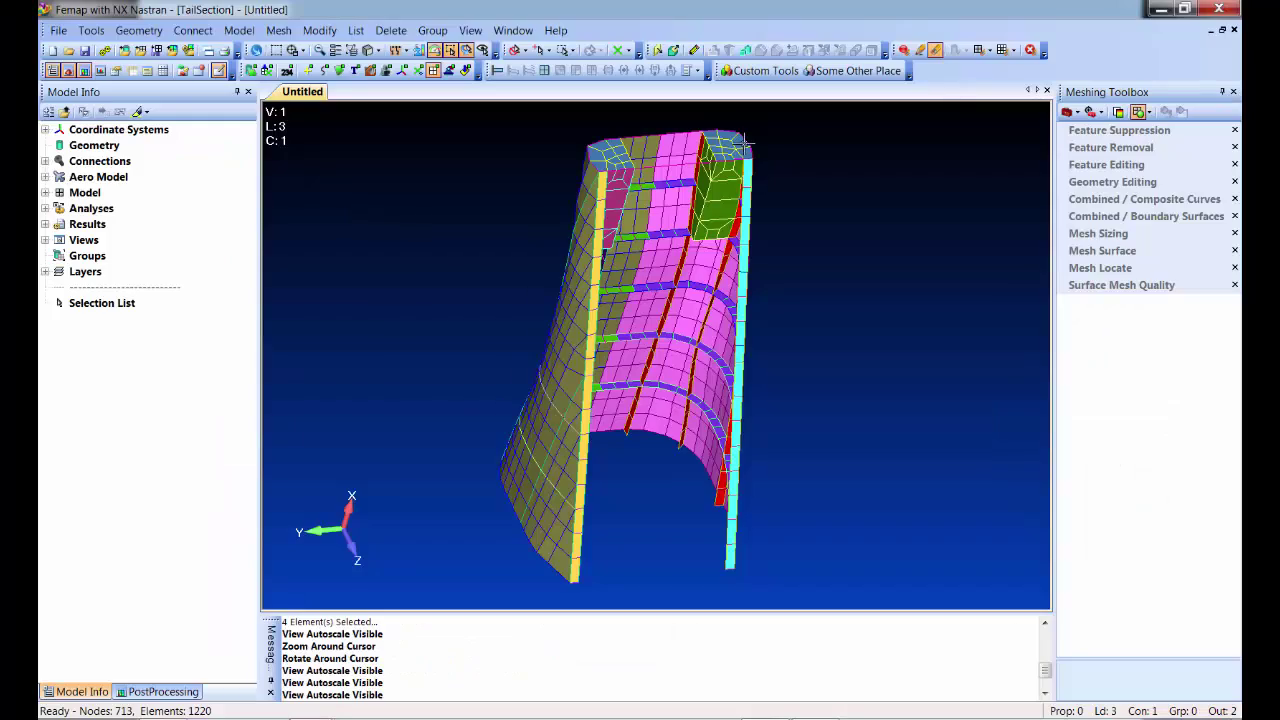
# Step: Wheel-zoom around the cursor on the upper tail mesh until a pink panel fills the view
pyautogui.scroll(2, 735, 148)
pyautogui.scroll(3, 735, 148)
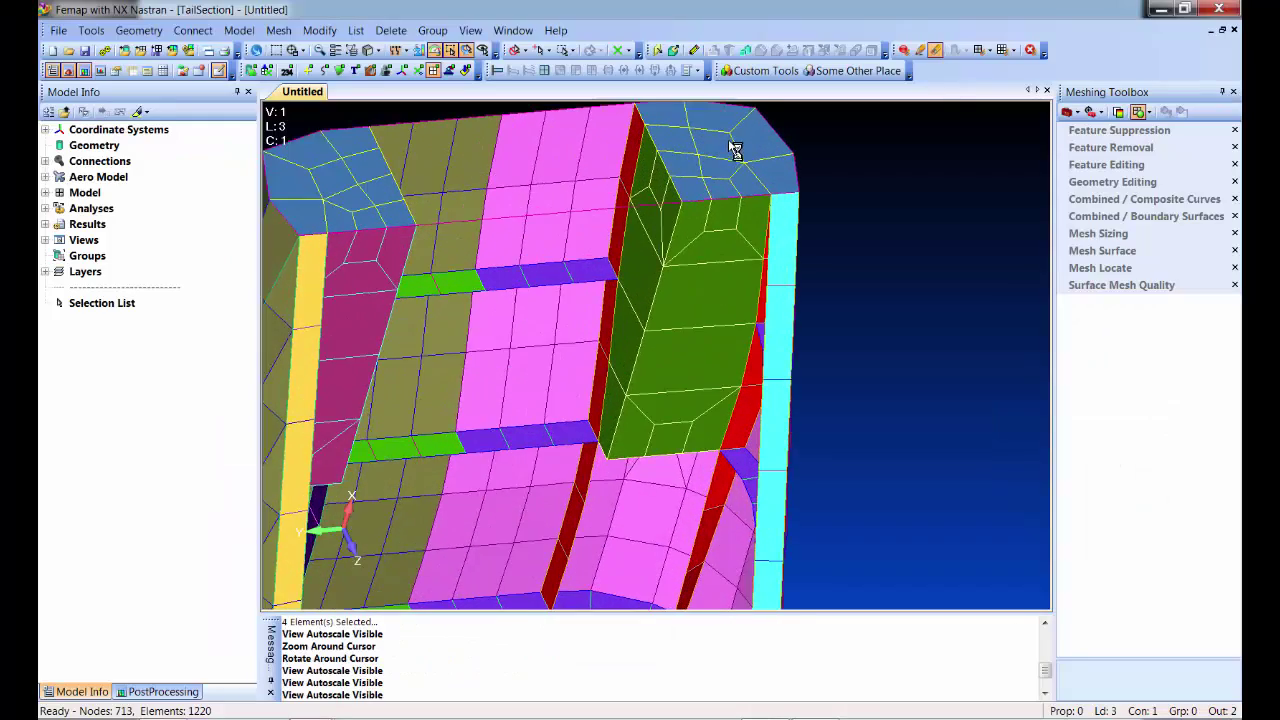
pyautogui.scroll(2, 735, 148)
pyautogui.scroll(1, 300, 160)
pyautogui.scroll(2, 300, 160)
pyautogui.scroll(2, 300, 160)
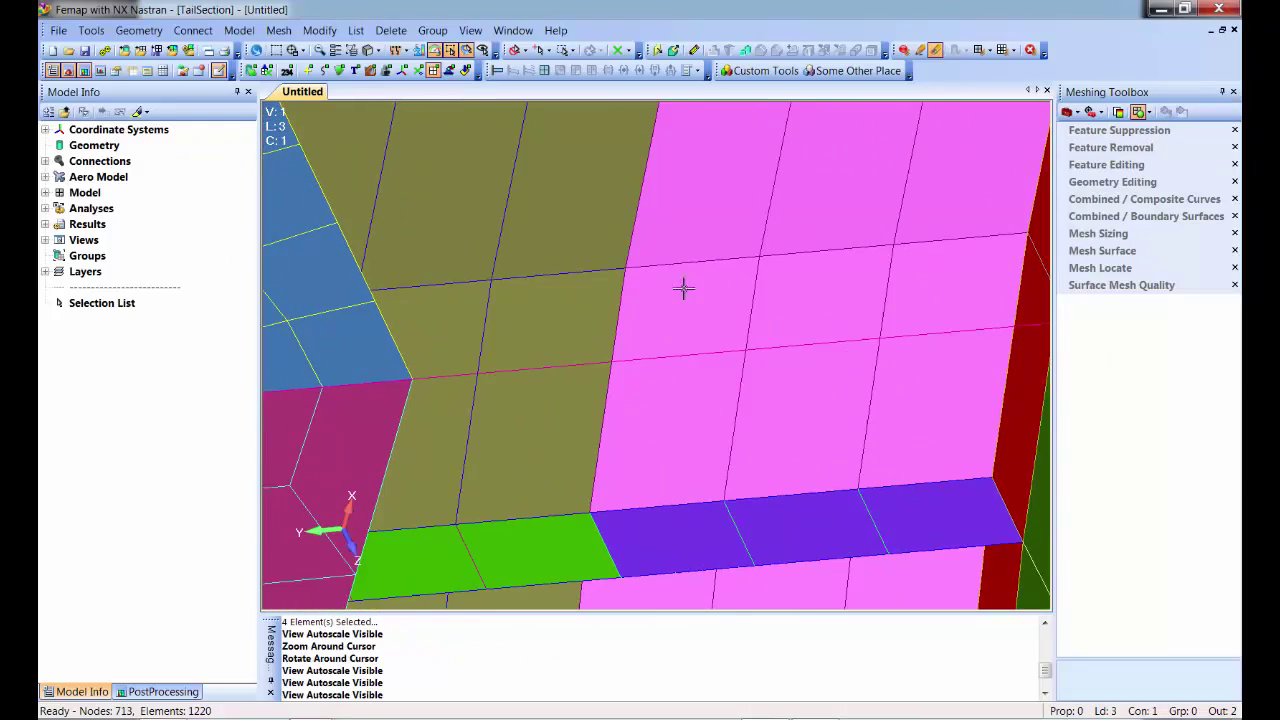
pyautogui.scroll(1, 924, 376)
pyautogui.scroll(1, 924, 376)
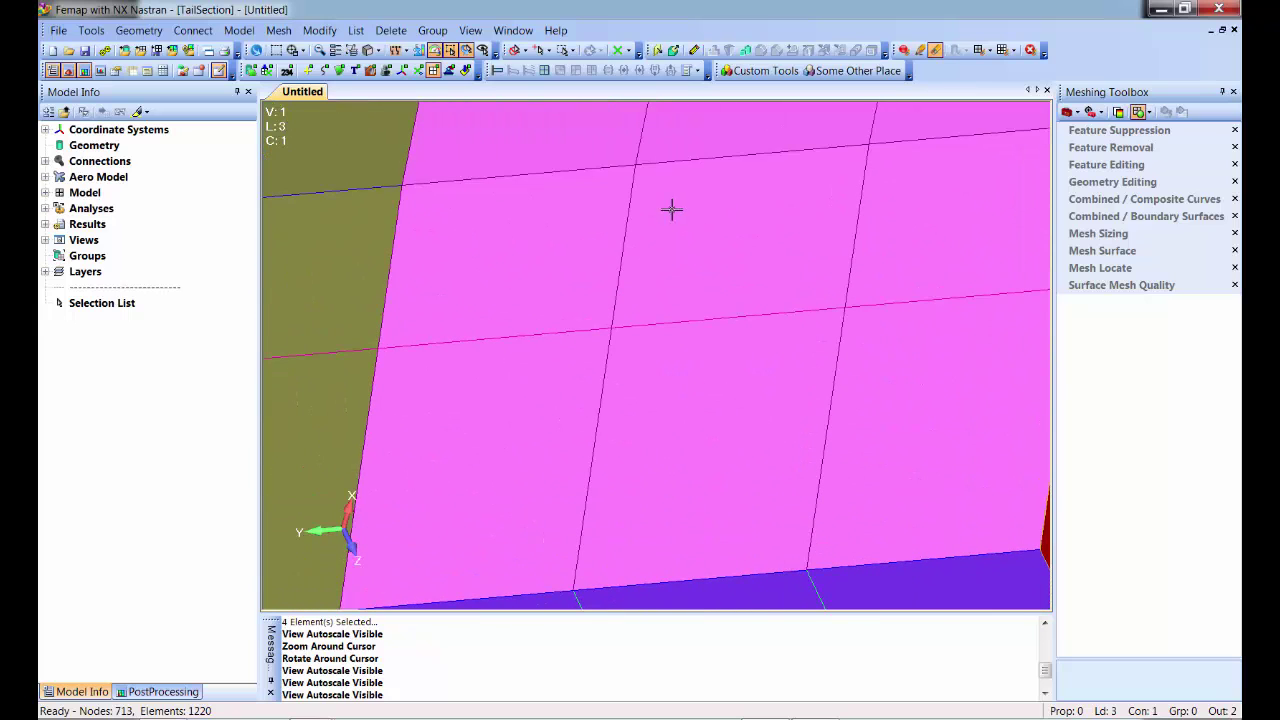